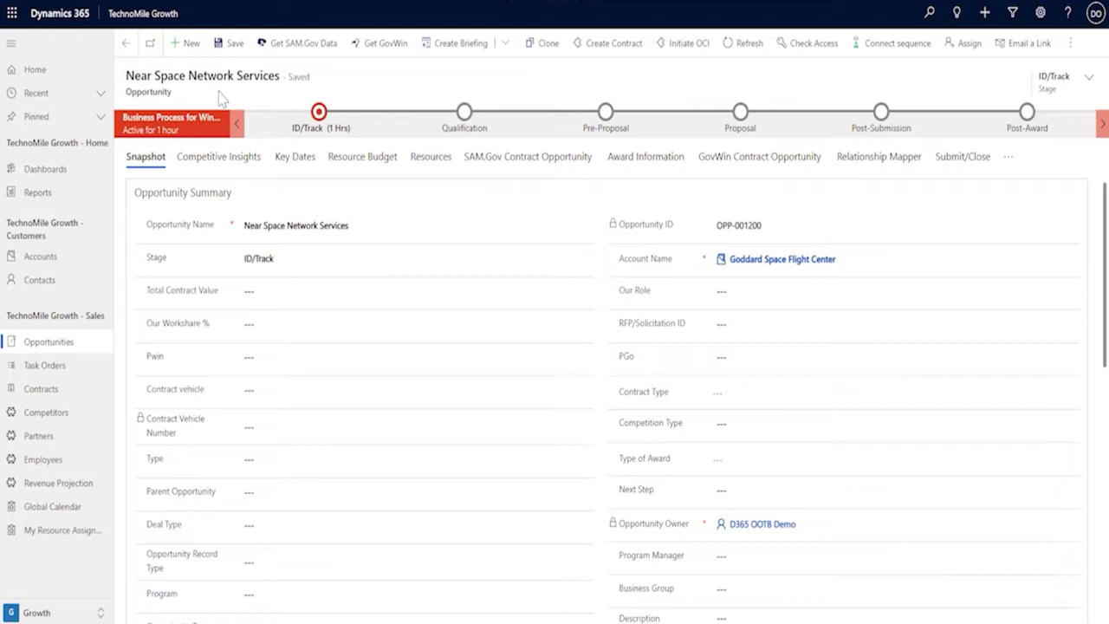
In Competitive Insights, search contract vehicles matching the keyword 'space communications and navigation'
left_click(202, 161)
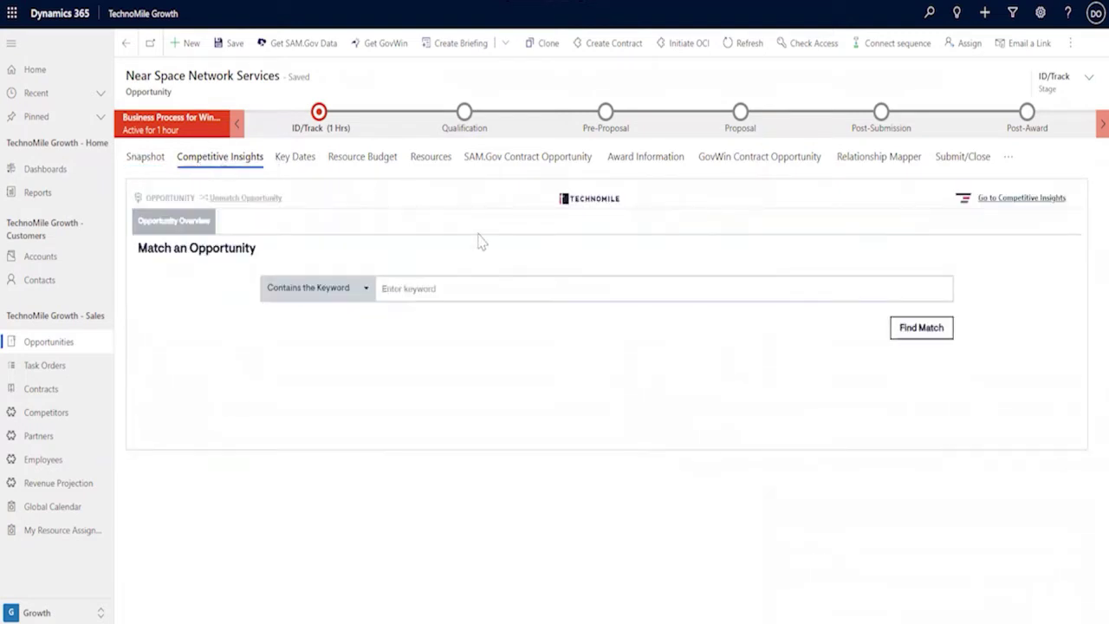
left_click(510, 282)
type("space com")
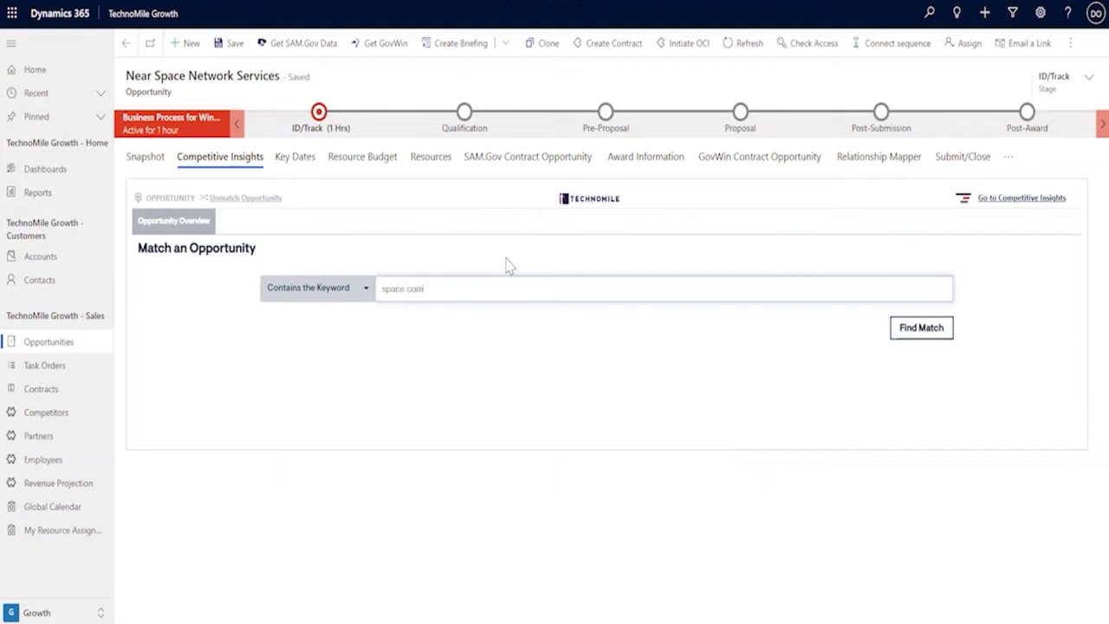
type("munications and navigation")
left_click(916, 340)
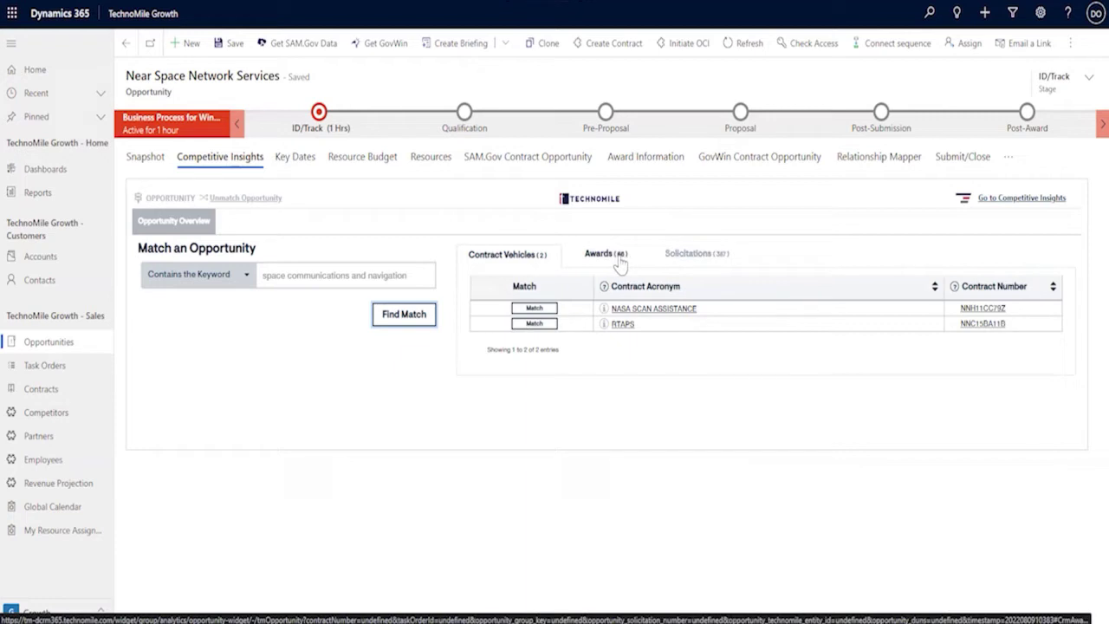
Match the opportunity to the third award, the JPL SCAN business management award, and view its contract vehicle
left_click(612, 257)
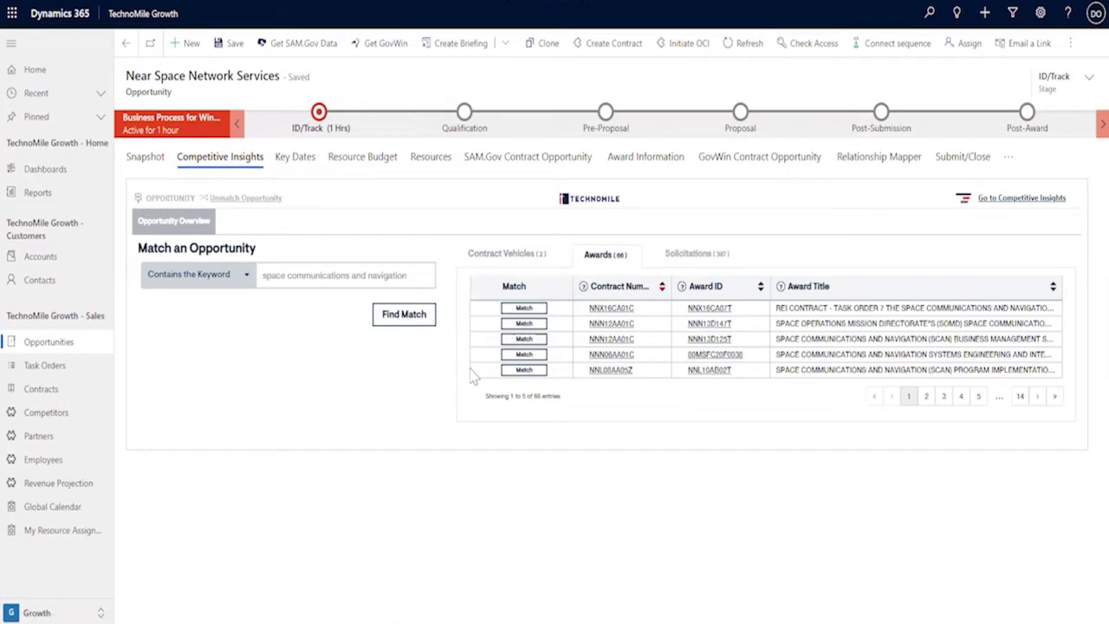
left_click(521, 343)
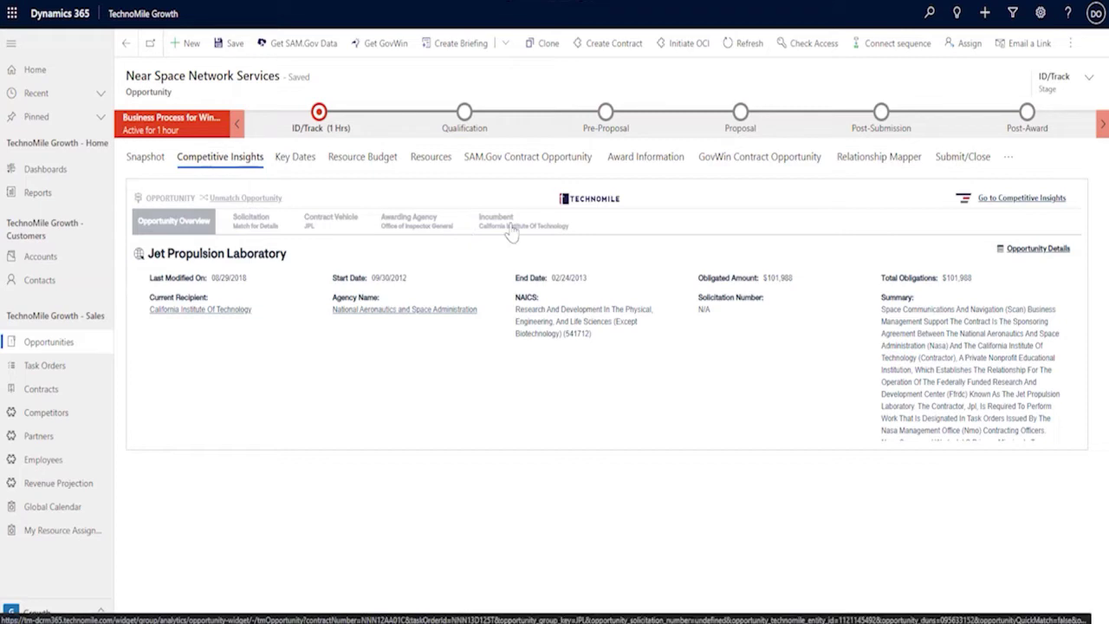
left_click(327, 227)
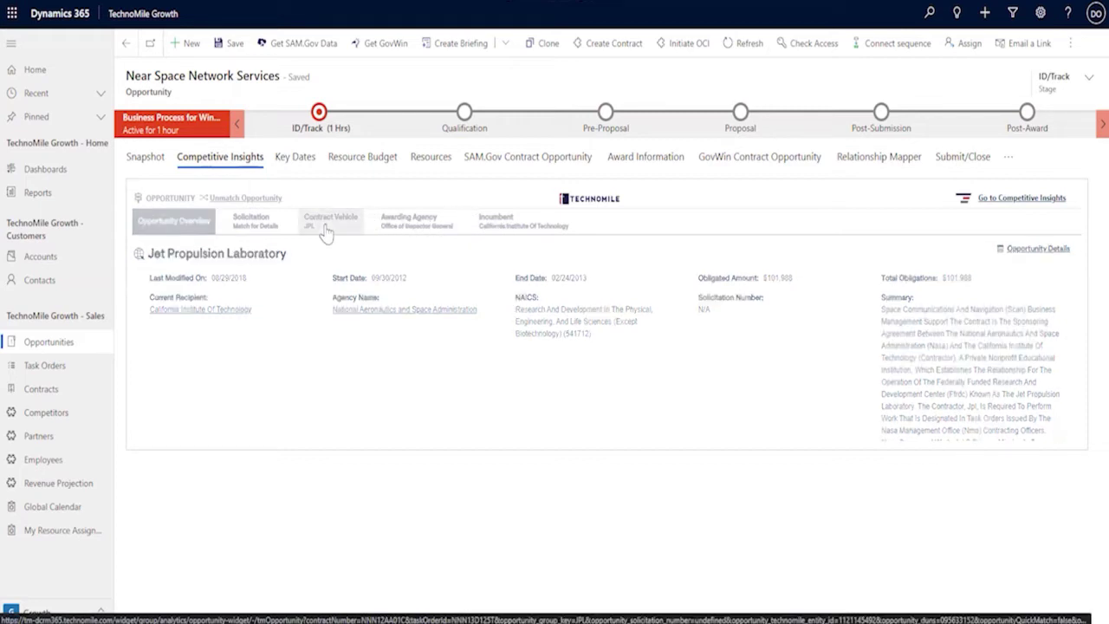
Review the awarding agency and incumbent vendor details, then switch to Solicitation matching
left_click(421, 230)
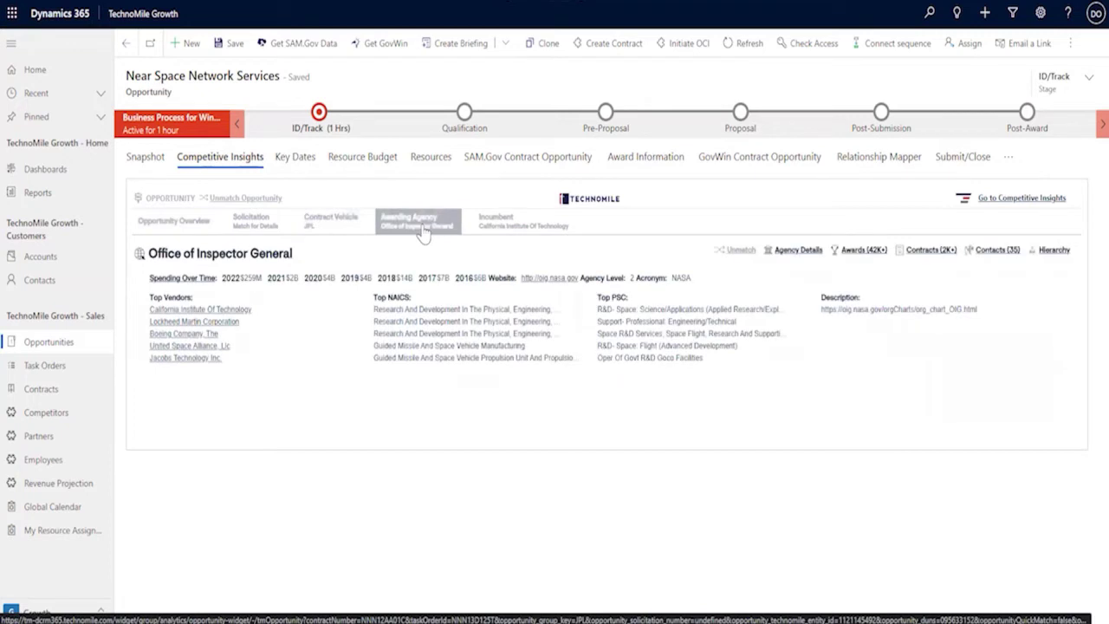
left_click(499, 227)
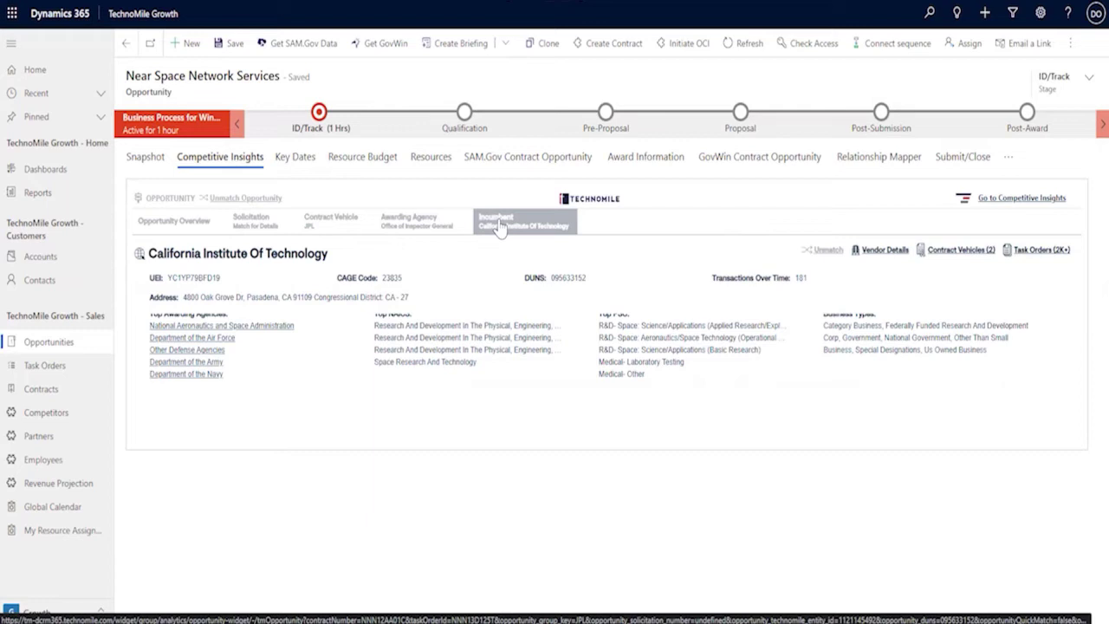
left_click(267, 232)
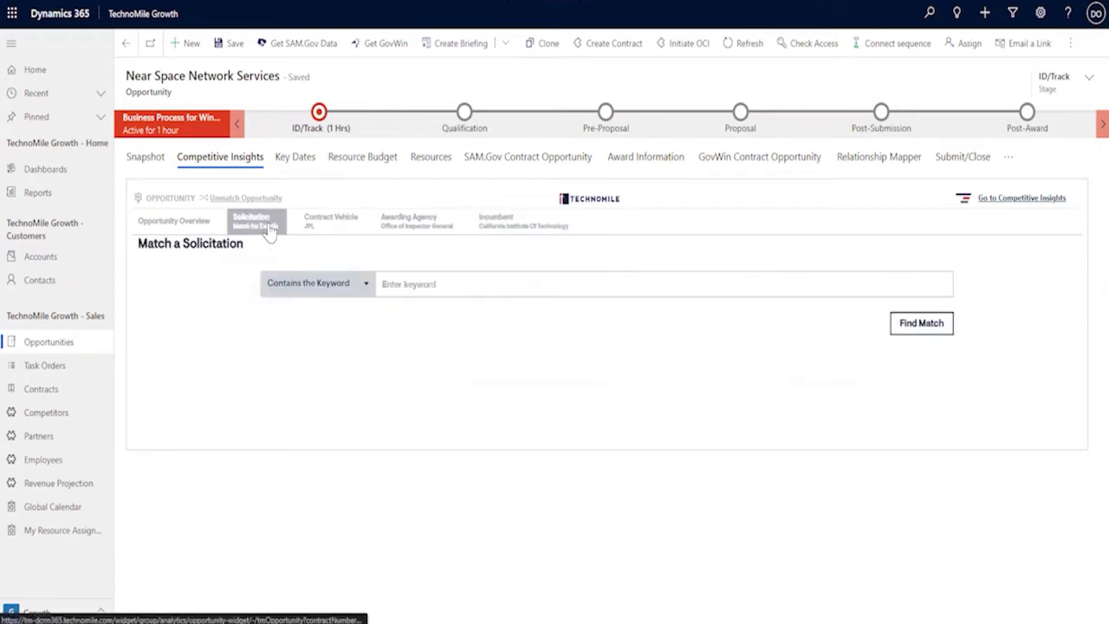
Search solicitations for the keyword 'near space network'
left_click(456, 282)
type("near space network")
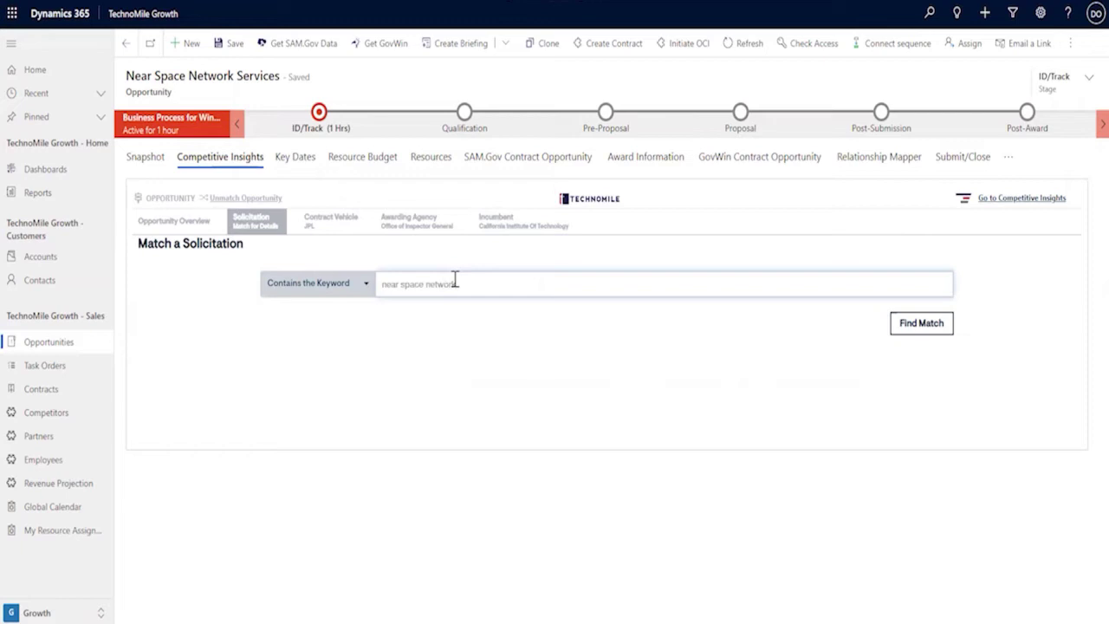
left_click(944, 322)
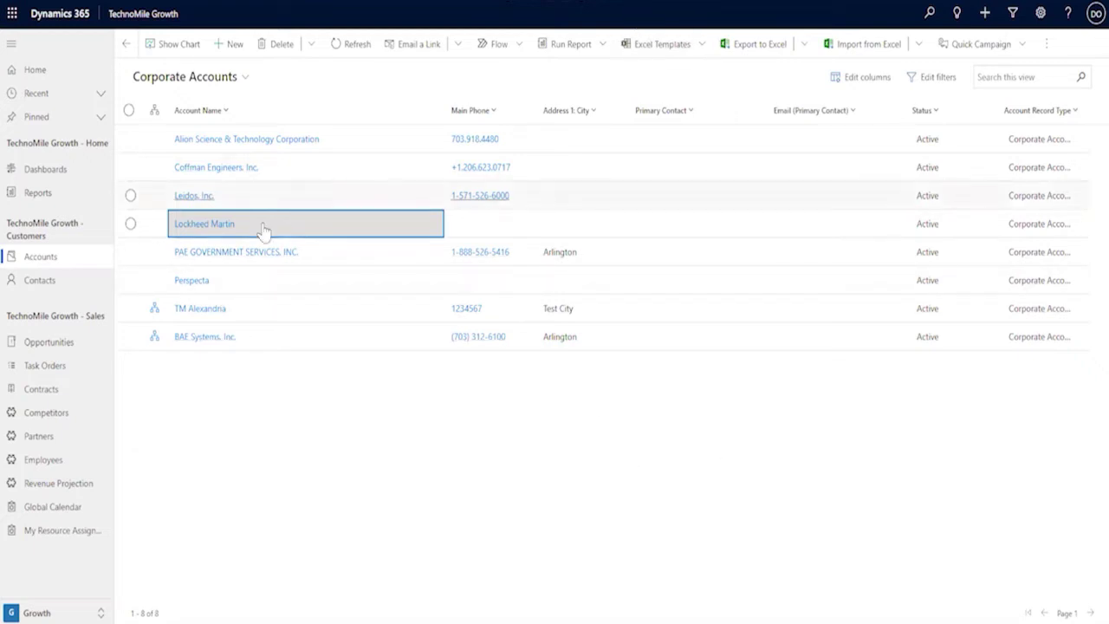
Open the Lockheed Martin account and view its Vendor Details
key("Return")
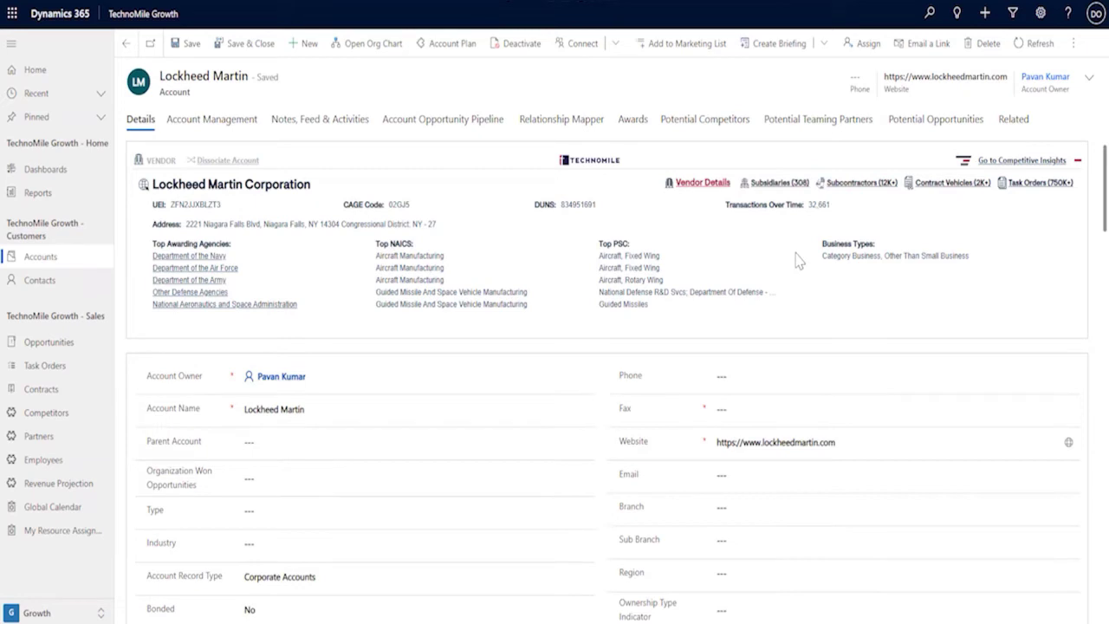
left_click(701, 183)
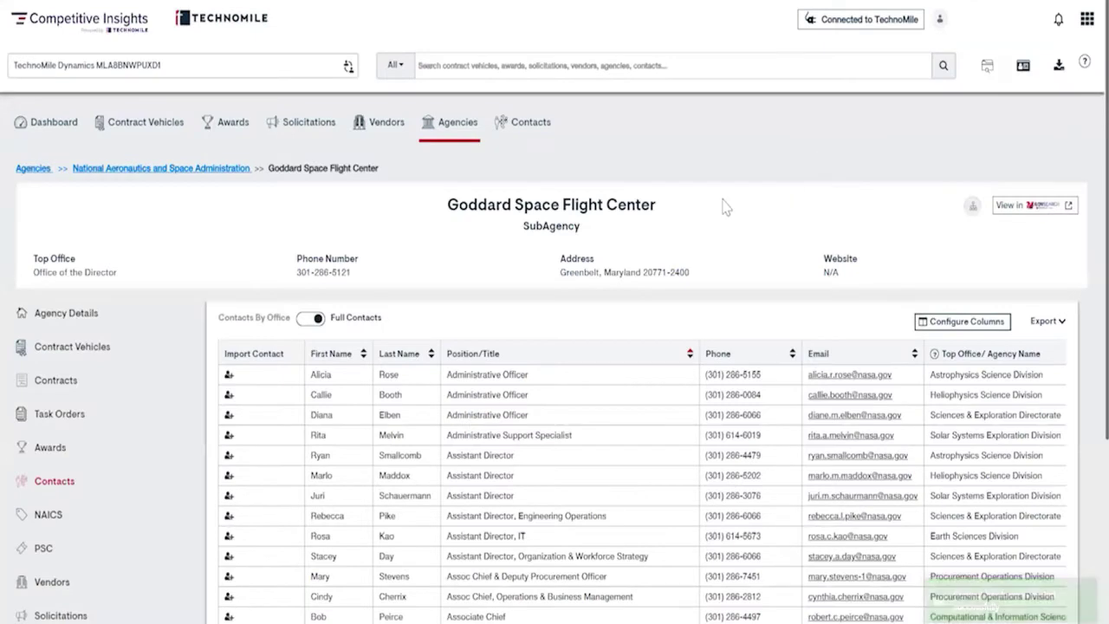
scroll(680, 196, "down", 3)
scroll(680, 149, "down", 1)
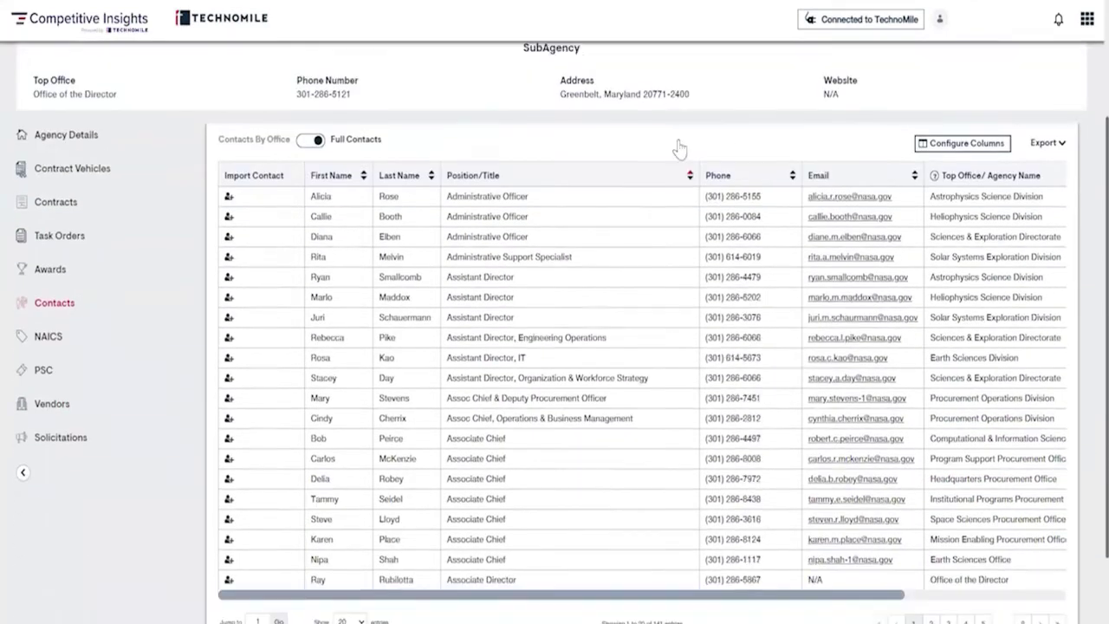
scroll(680, 149, "down", 1)
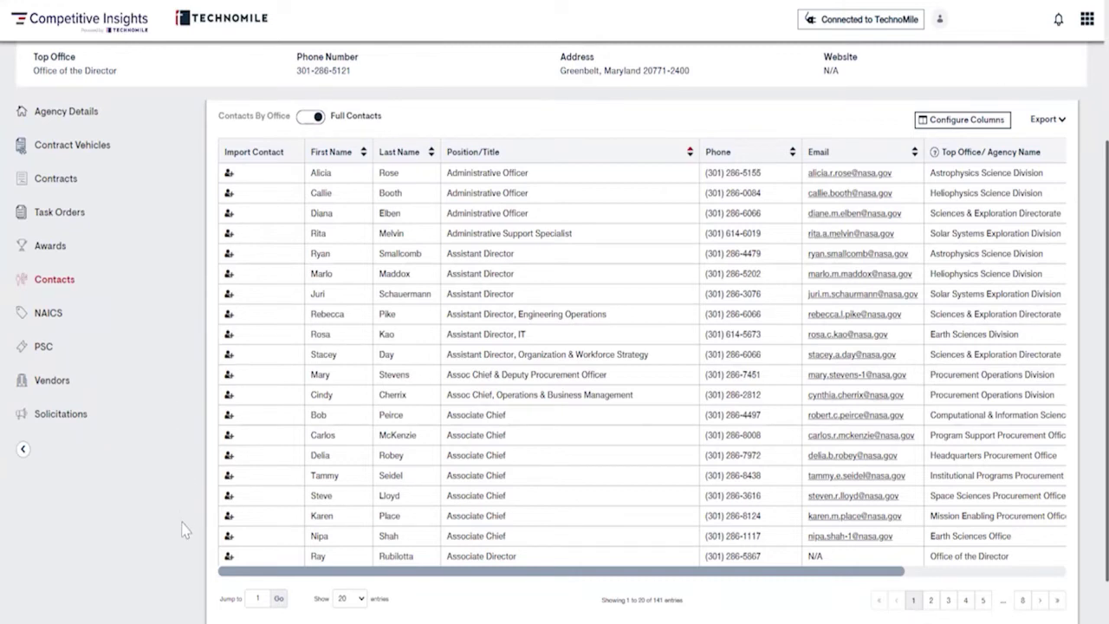
scroll(182, 513, "up", 3)
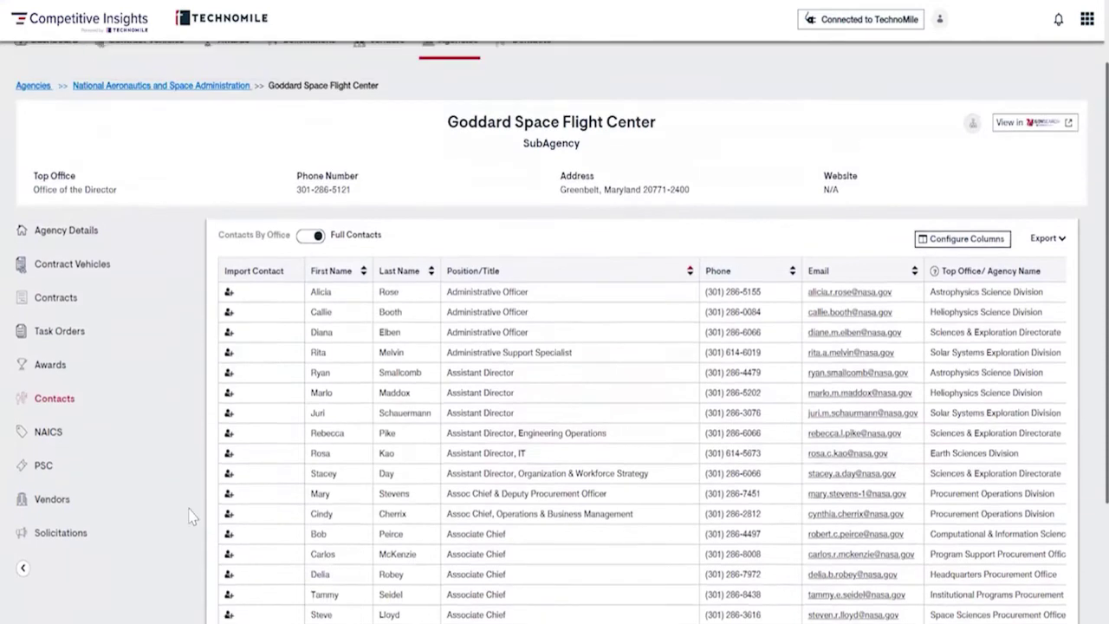
scroll(189, 516, "down", 2)
scroll(191, 517, "down", 1)
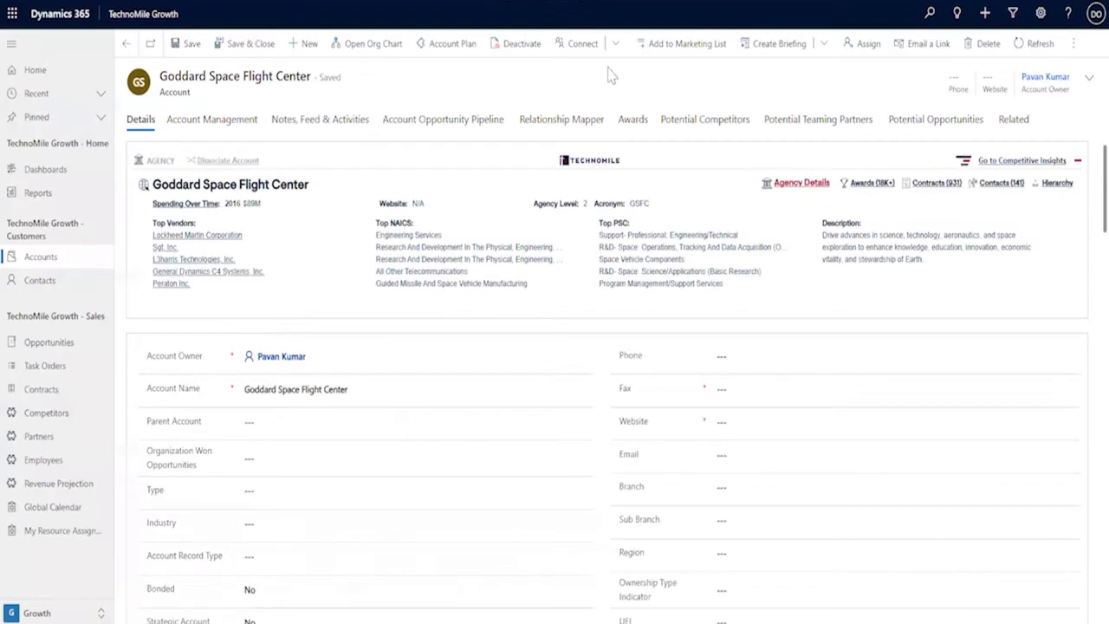
left_click(928, 12)
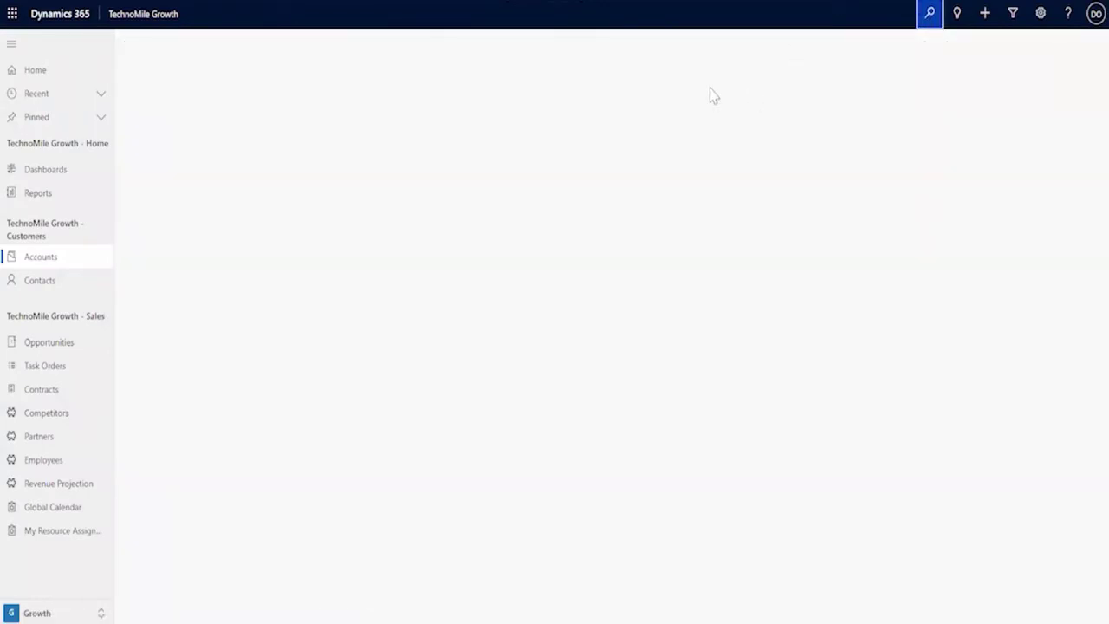
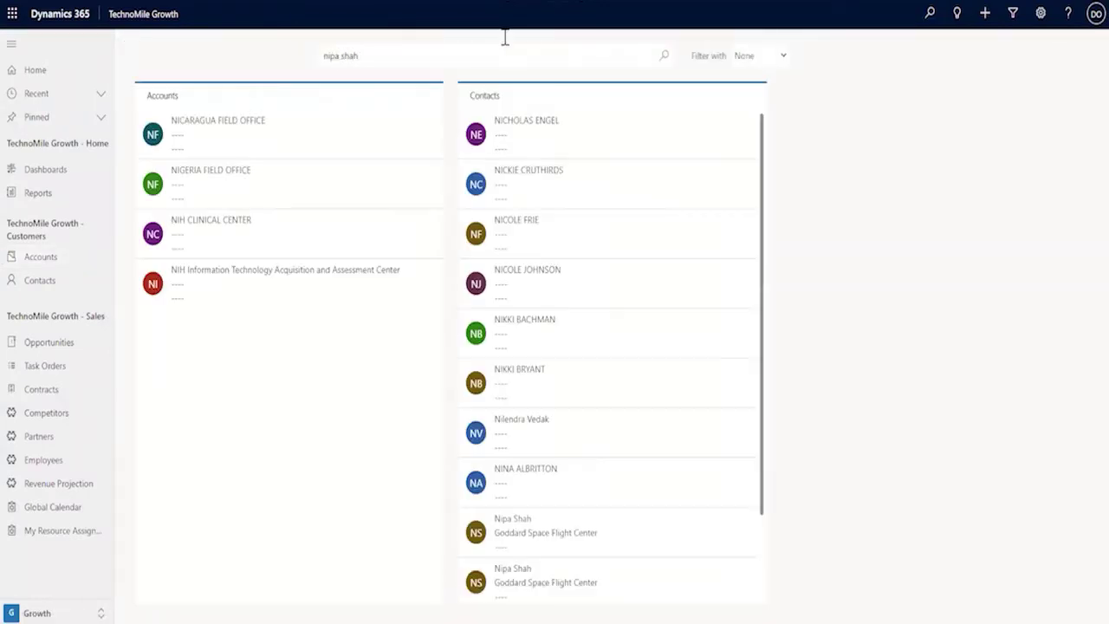
left_click(563, 525)
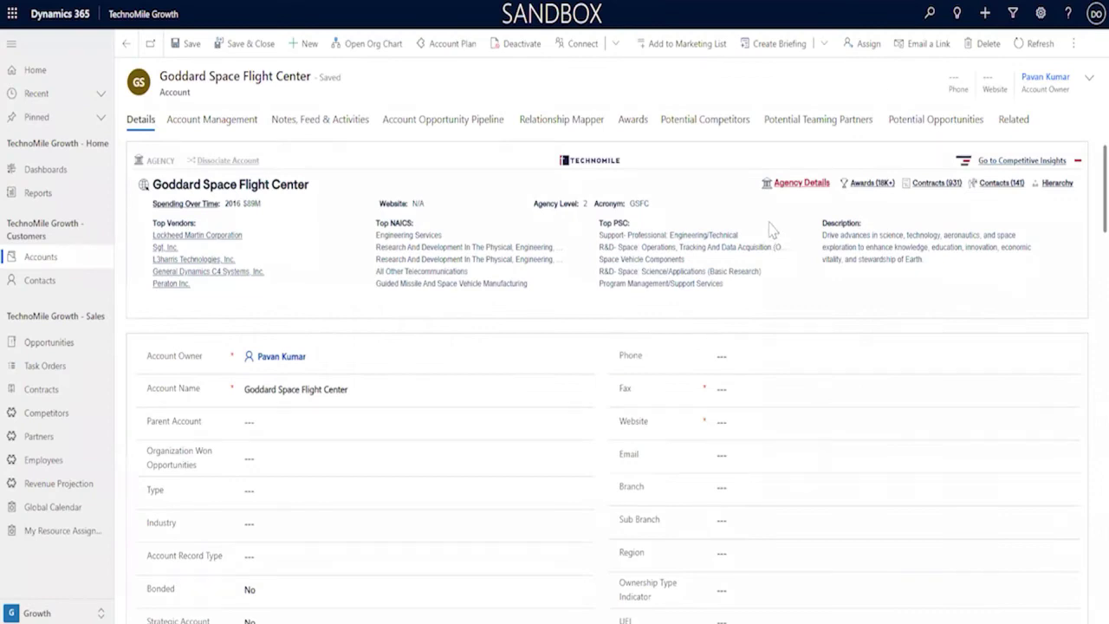
Open the standalone Competitive Insights dashboard from the account's TechnoMile panel
left_click(1021, 160)
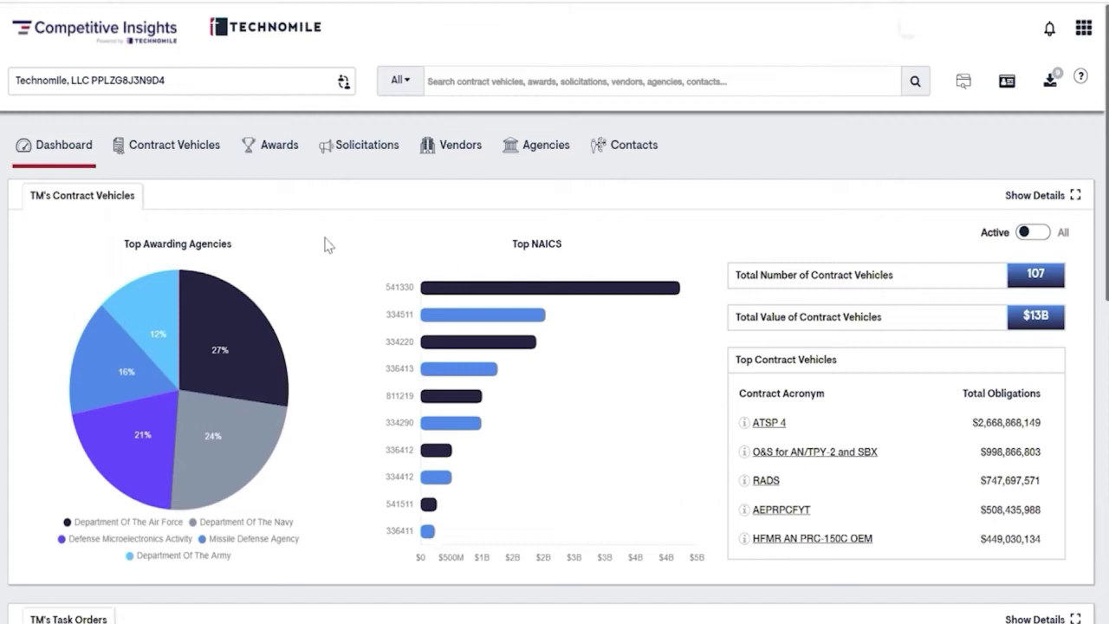
Show the Awards list and expand its Filter Awards panel
left_click(272, 157)
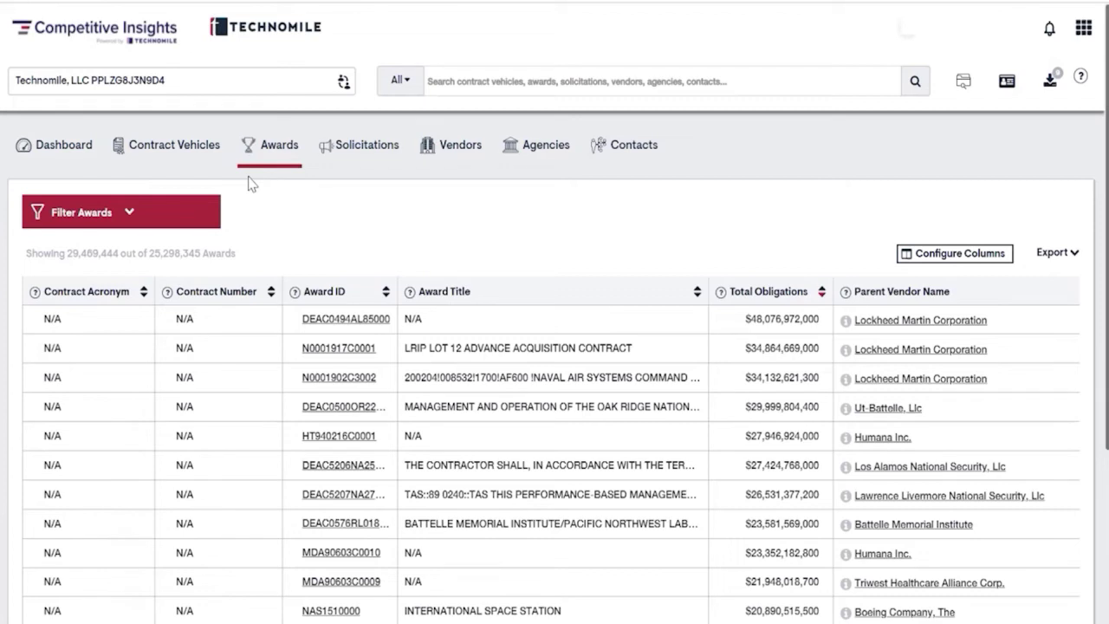
left_click(142, 217)
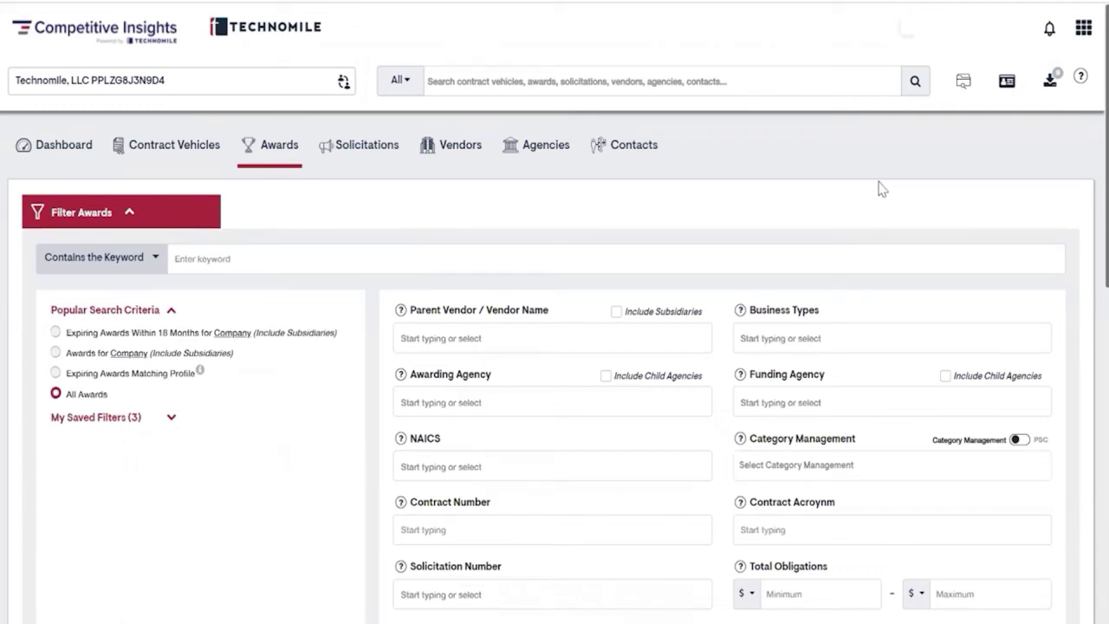
Filter awards to 8a Program Participant business type and Department of Homeland Security funding
scroll(882, 190, "down", 1)
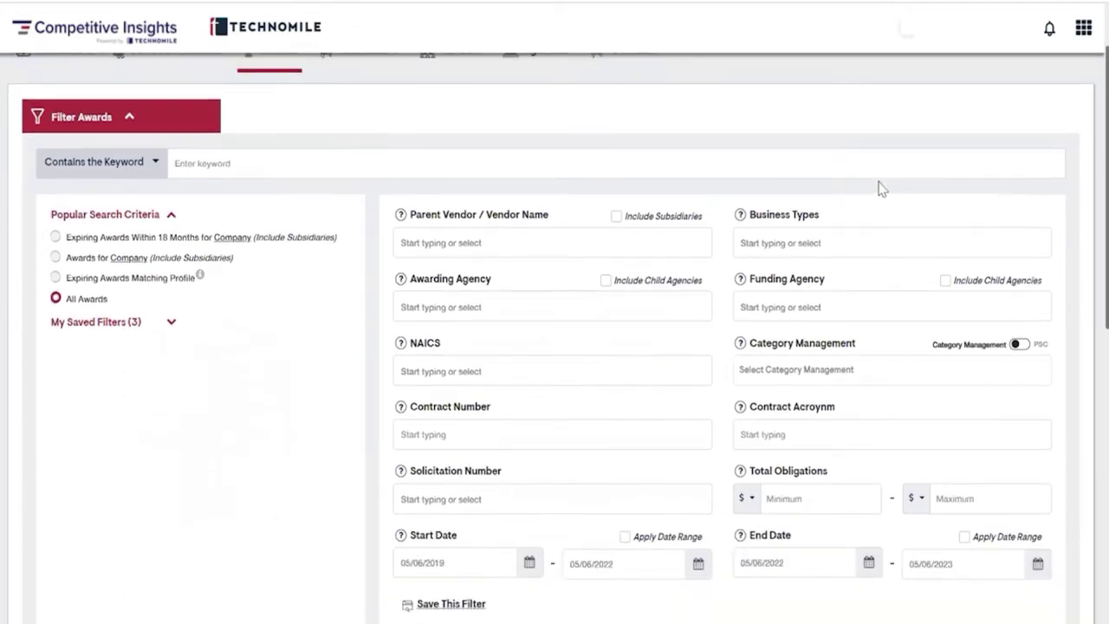
left_click(885, 237)
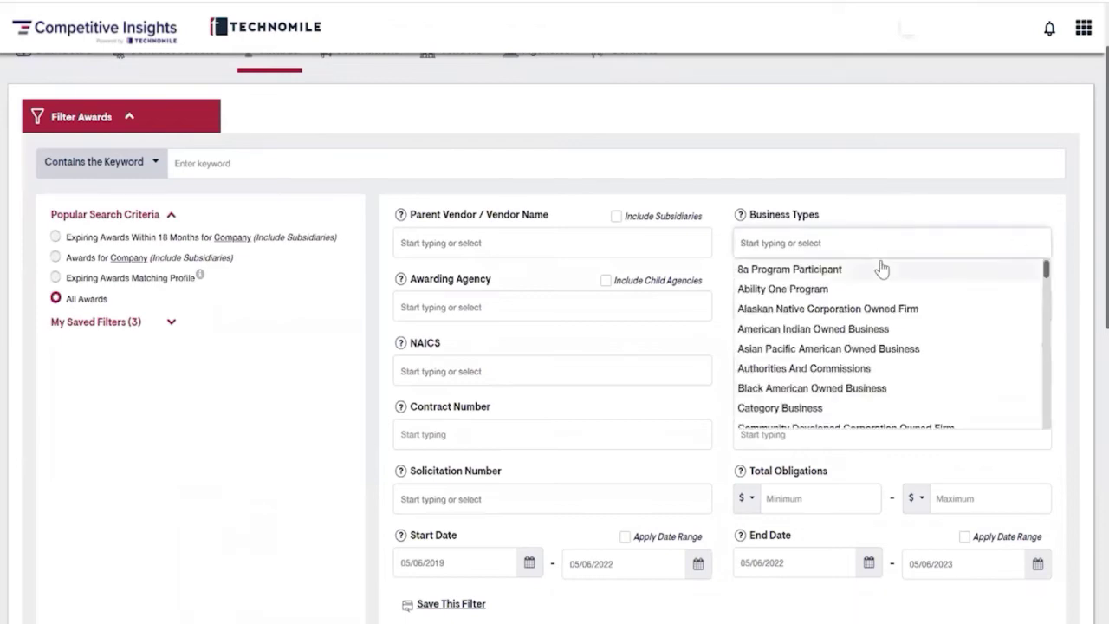
left_click(840, 274)
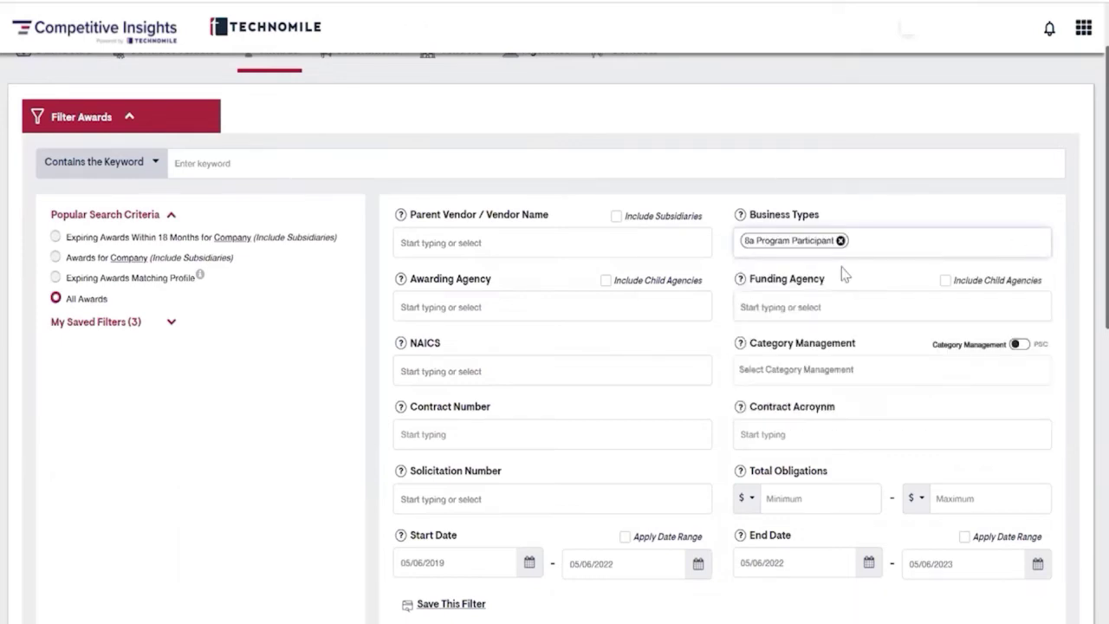
type("DHS")
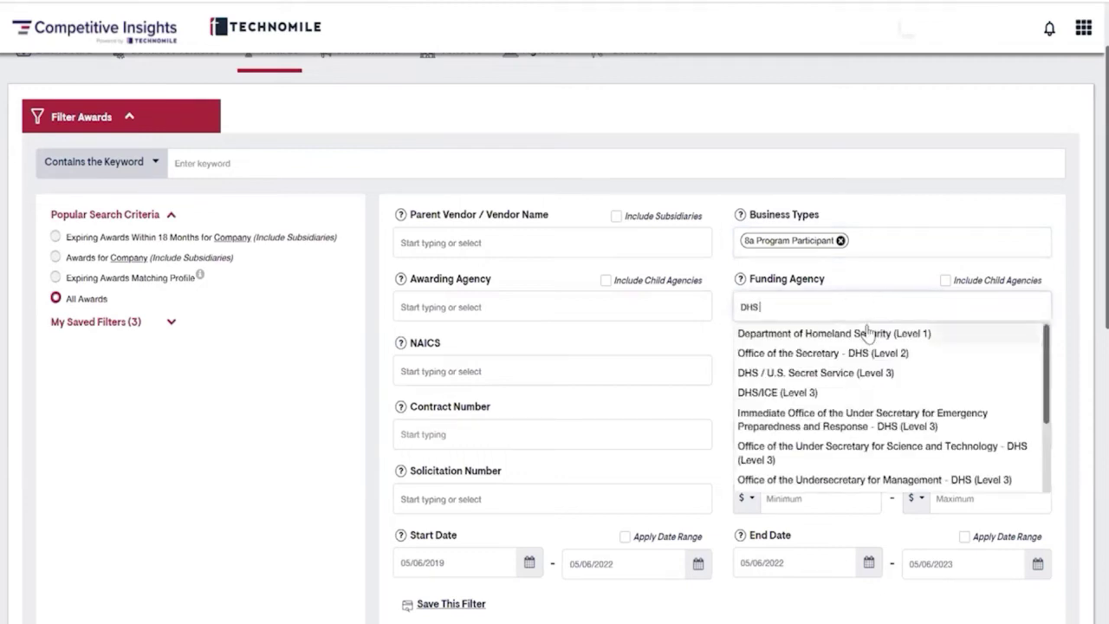
left_click(867, 330)
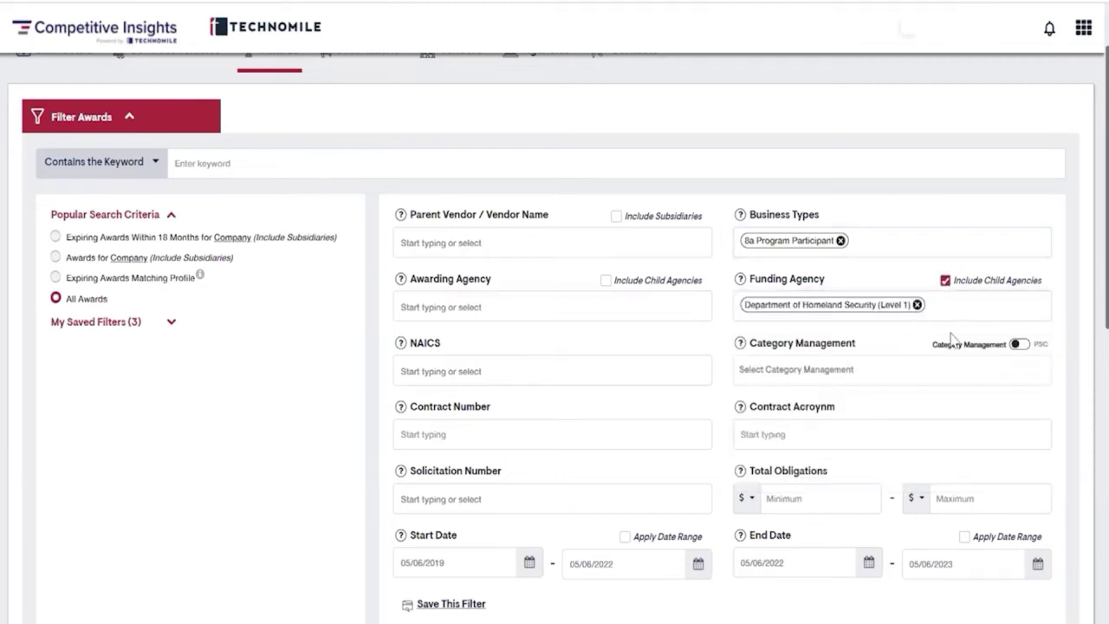
Cap total obligations at 1M, apply the End Date range, and run the award search
left_click(986, 501)
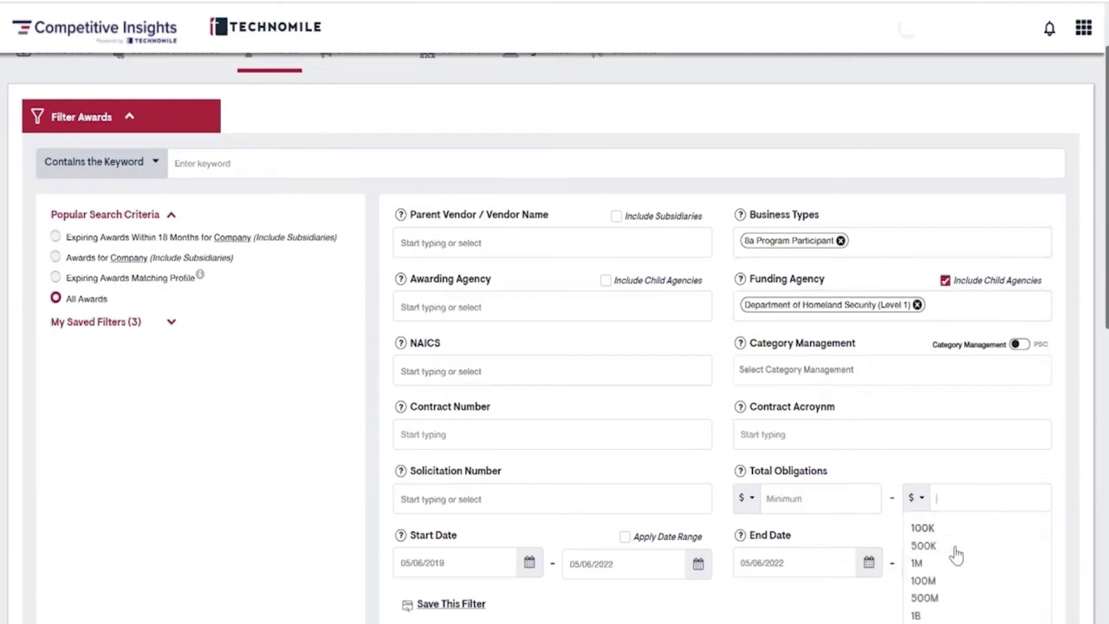
left_click(918, 563)
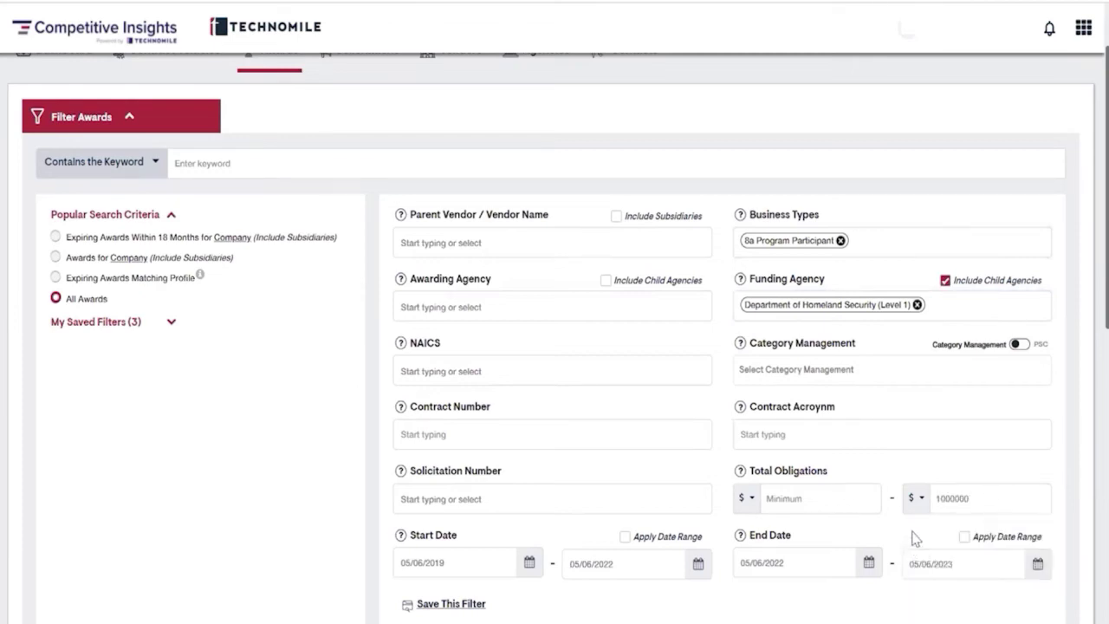
left_click(964, 536)
scroll(897, 542, "down", 1)
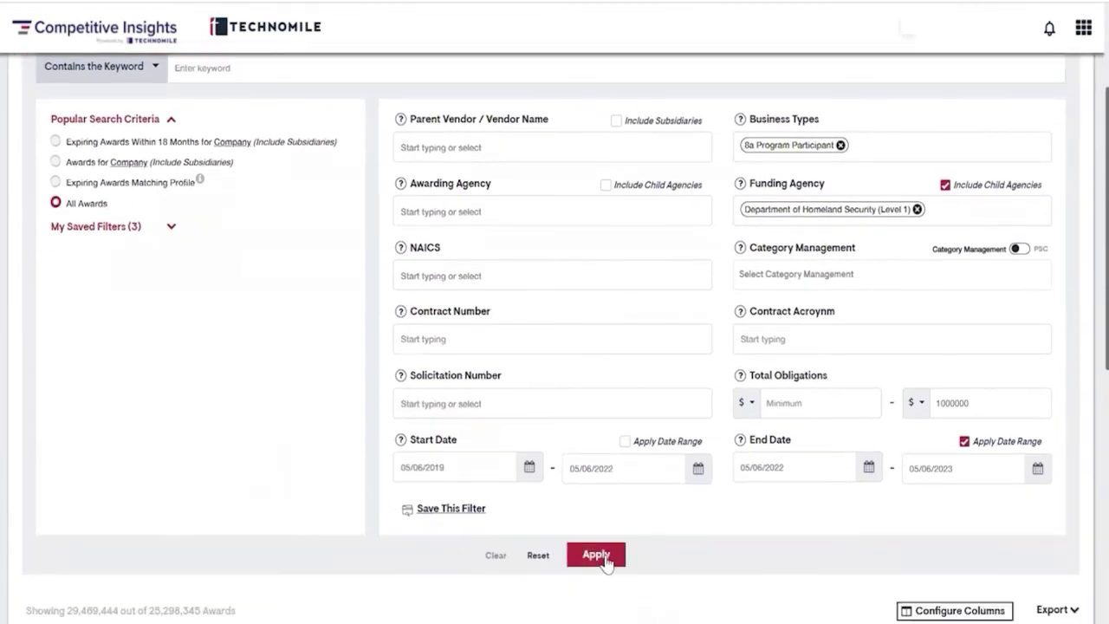
left_click(605, 562)
scroll(683, 541, "down", 1)
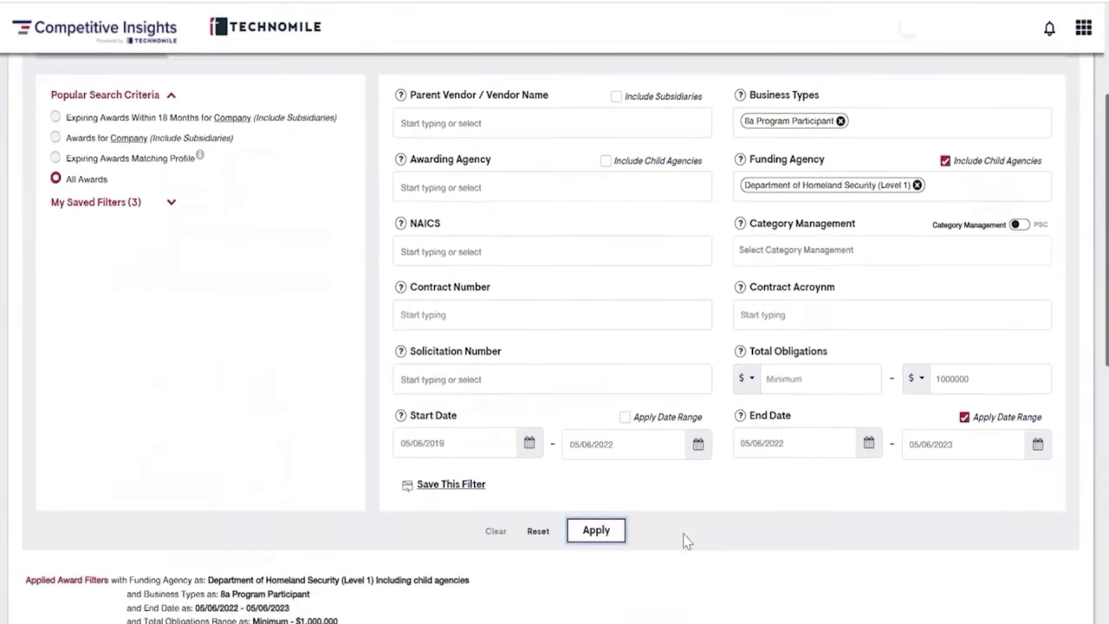
scroll(683, 542, "down", 1)
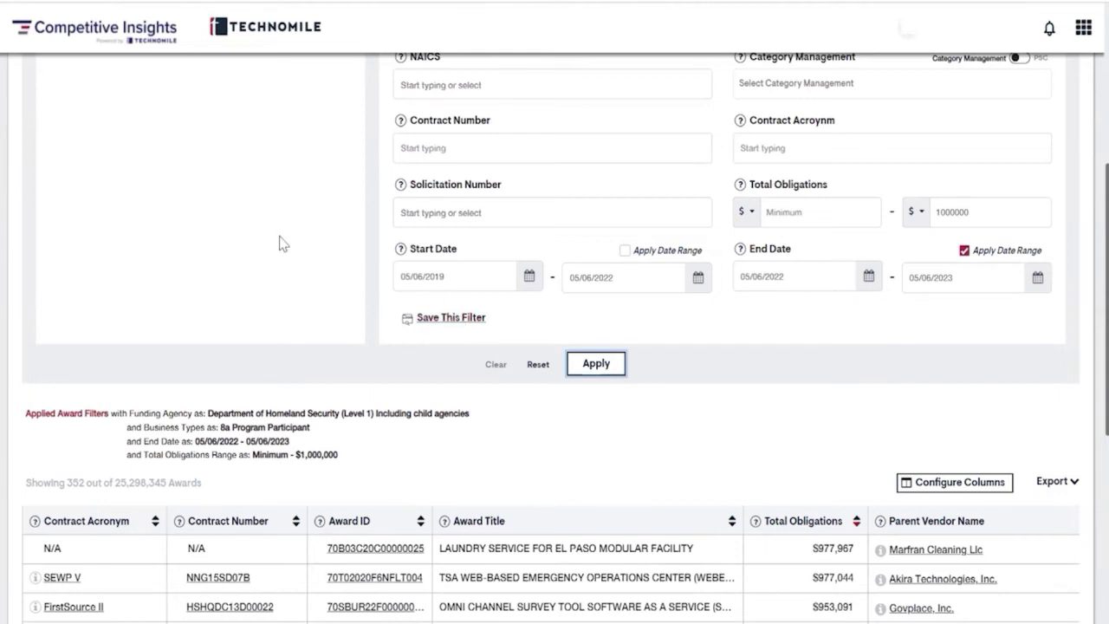
scroll(275, 244, "up", 3)
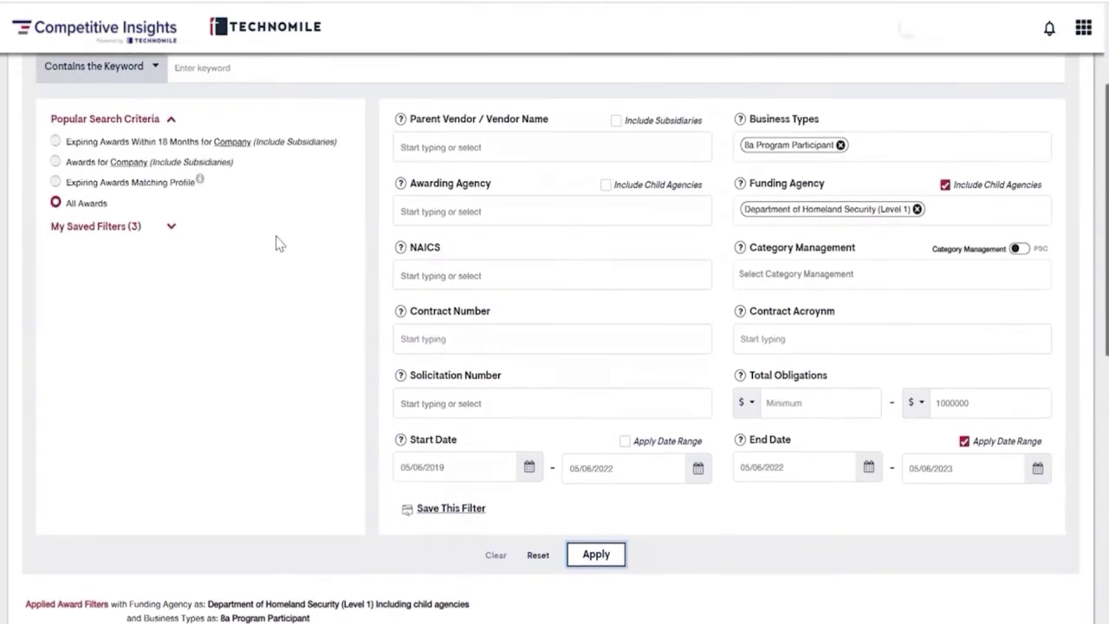
scroll(276, 244, "up", 3)
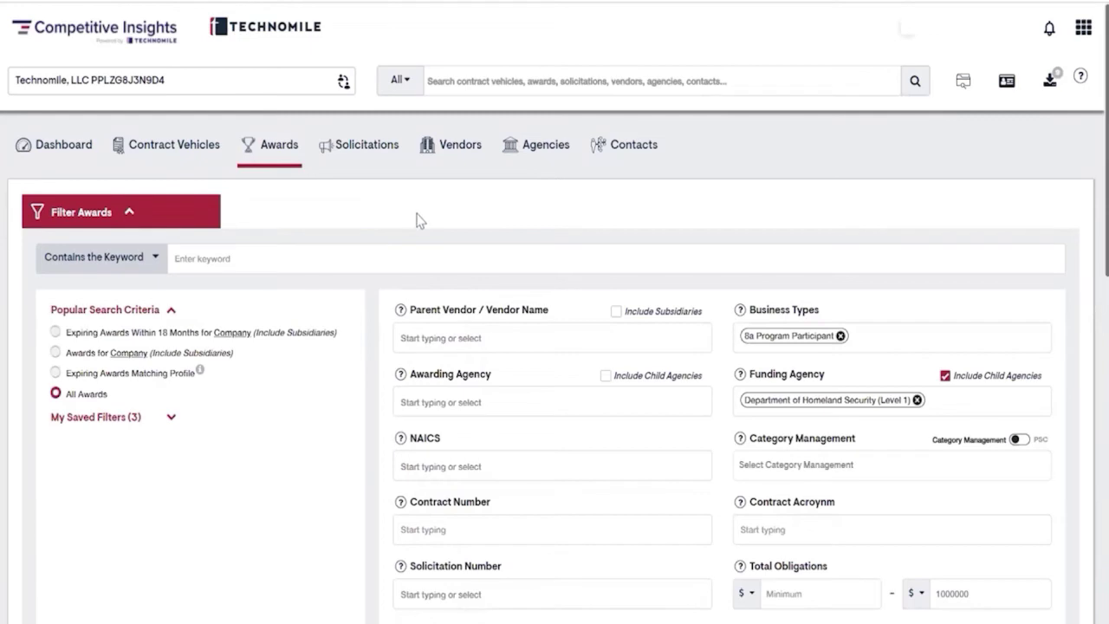
In the Vendors filters, set business type to Women Owned Small Business
left_click(450, 154)
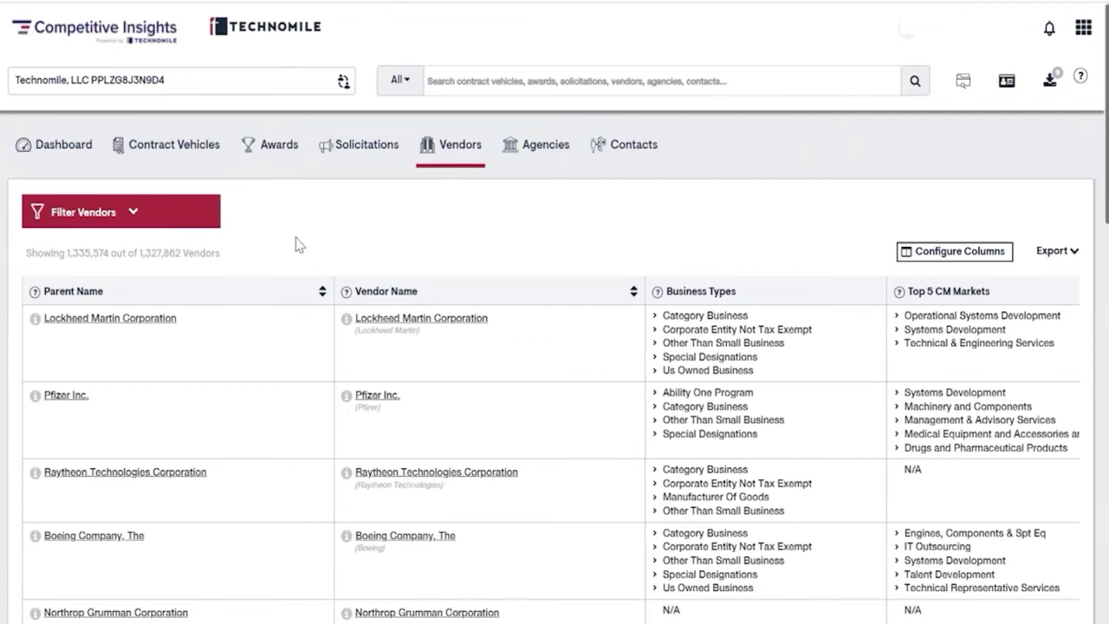
left_click(134, 215)
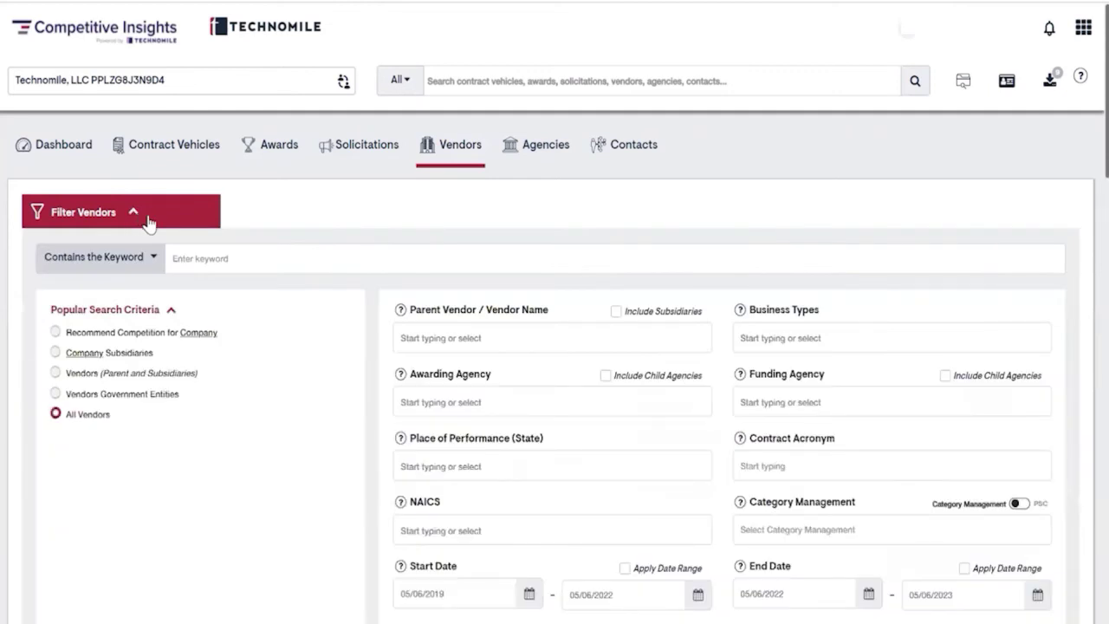
left_click(848, 337)
type("women")
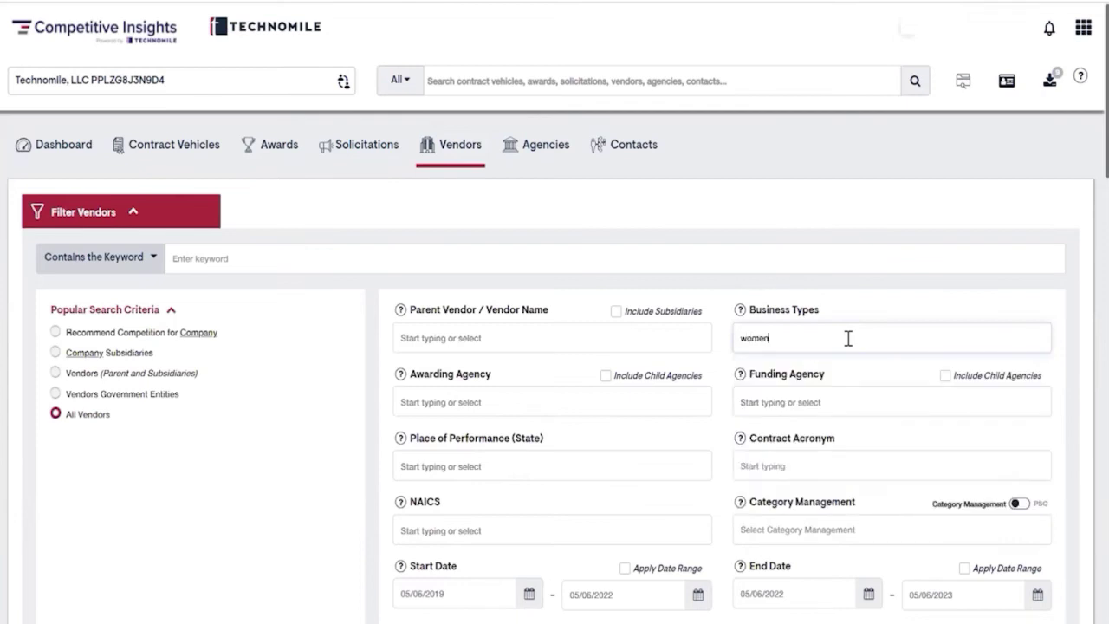
left_click(866, 438)
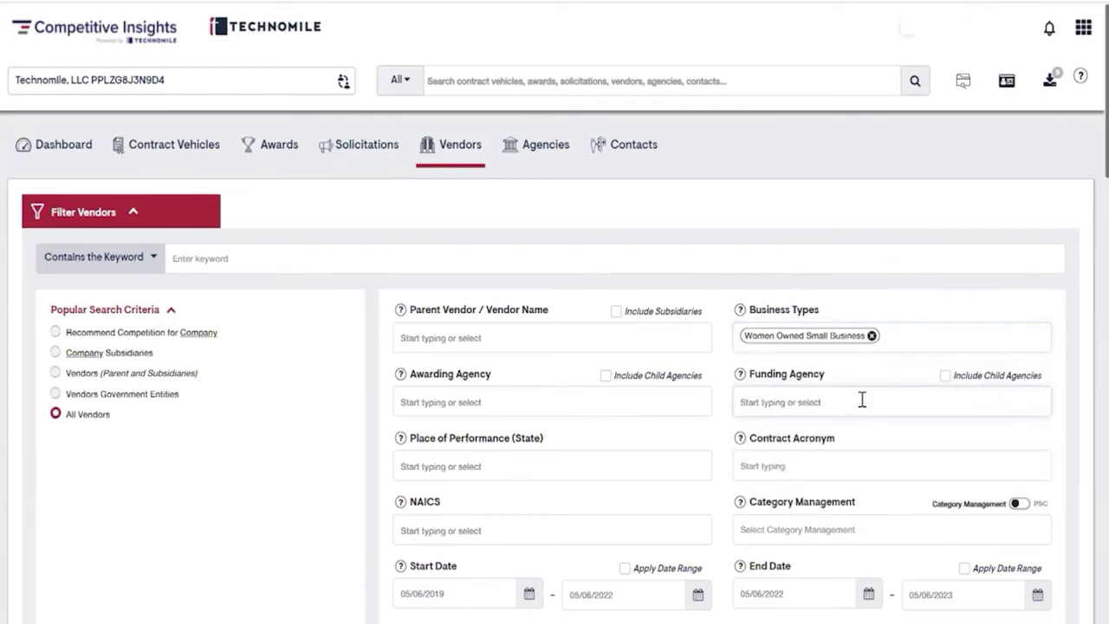
Add Department of the Army (Level 2) funding with child agencies and acronym 'OASIS SB', then apply
type("army")
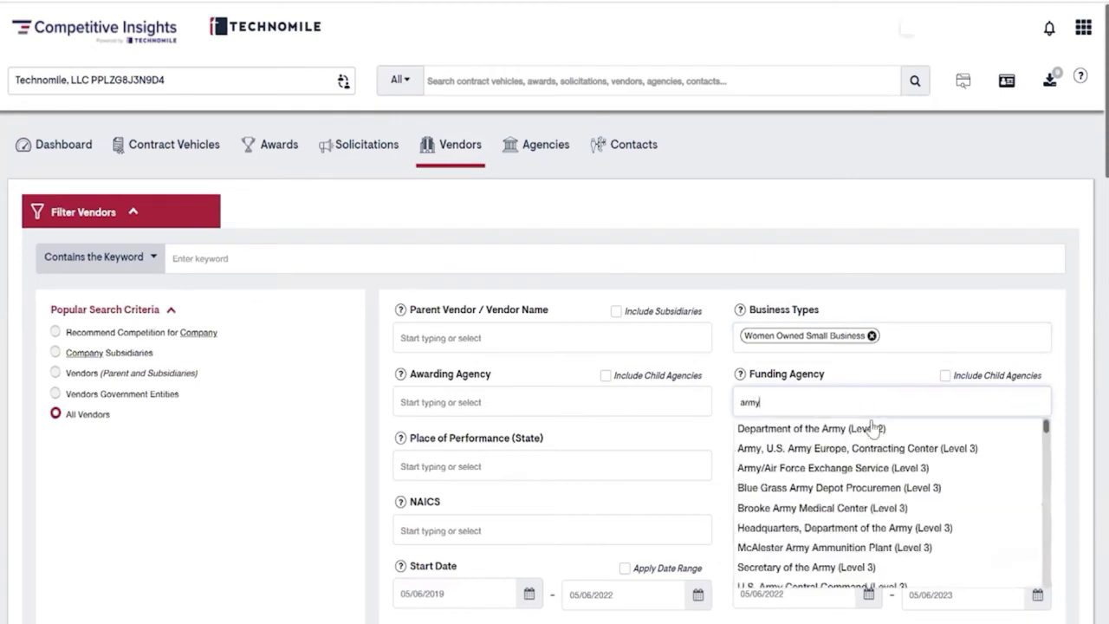
left_click(866, 427)
left_click(945, 375)
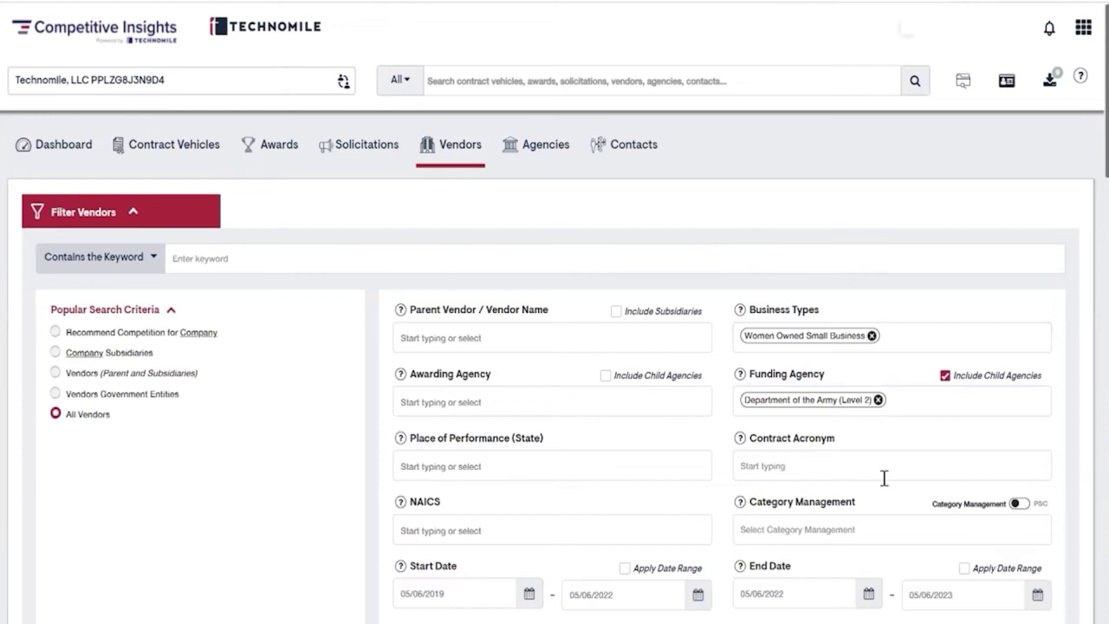
scroll(882, 456, "down", 1)
left_click(879, 373)
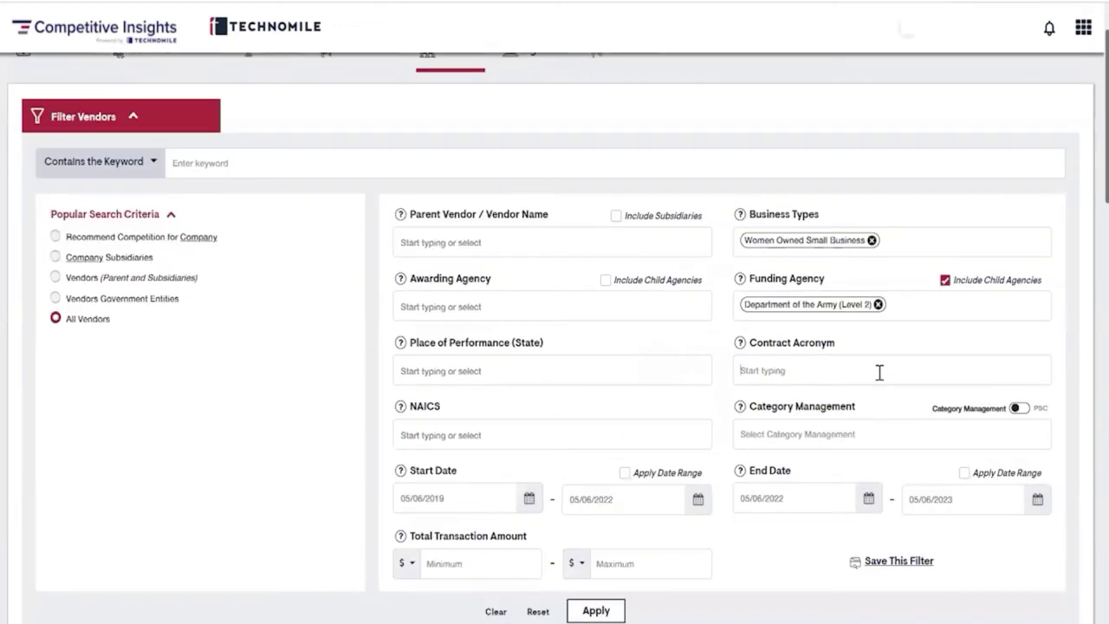
type("OASIS SB")
left_click(597, 610)
Review the five vendor results, pointing out the top vendor's figures, then open Contract Vehicles
scroll(790, 544, "down", 2)
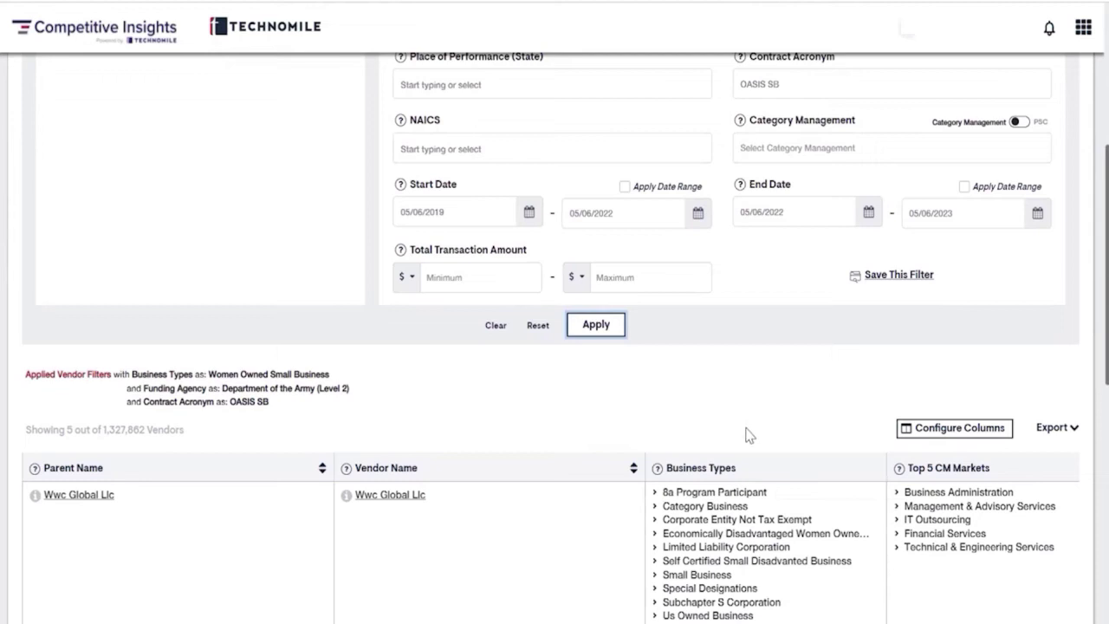
scroll(749, 435, "down", 1)
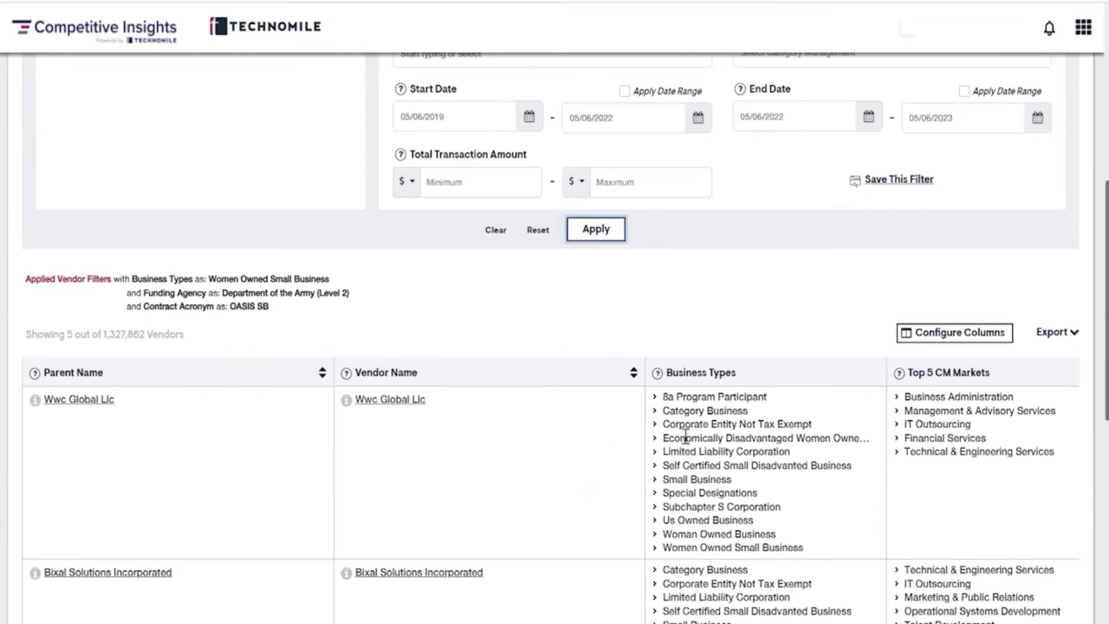
left_click_drag(996, 472, 1079, 471)
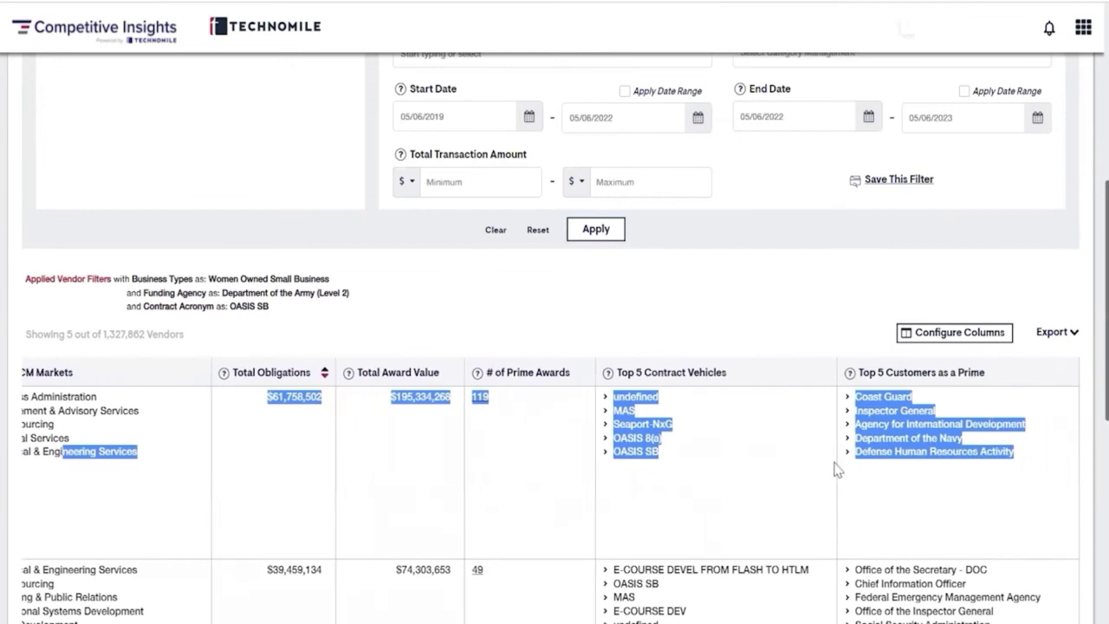
left_click(755, 469)
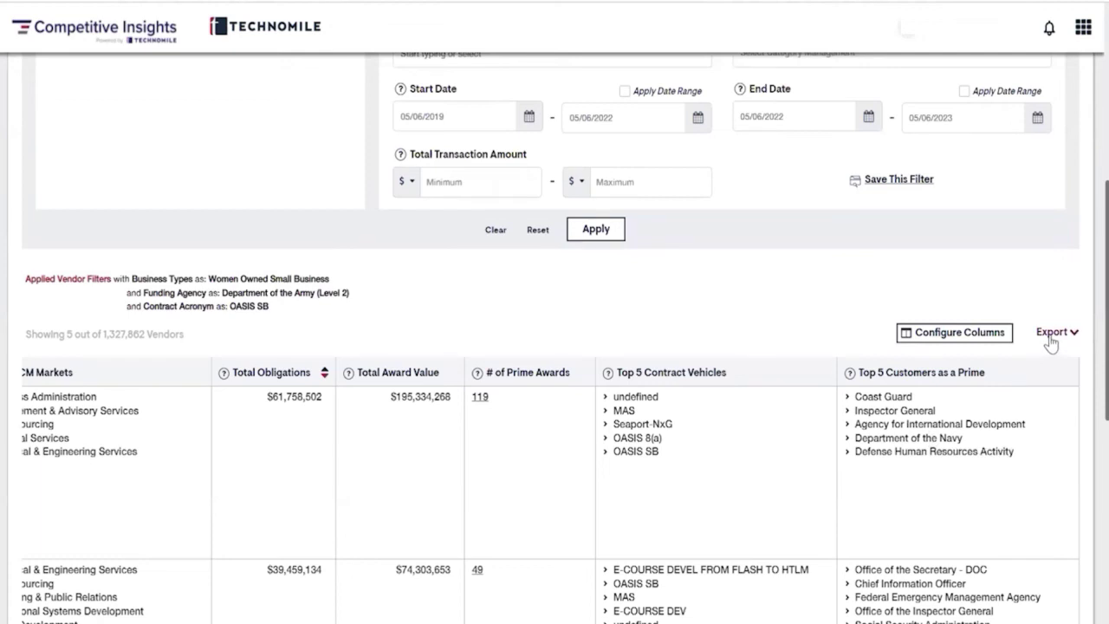
scroll(677, 386, "up", 5)
scroll(677, 386, "up", 2)
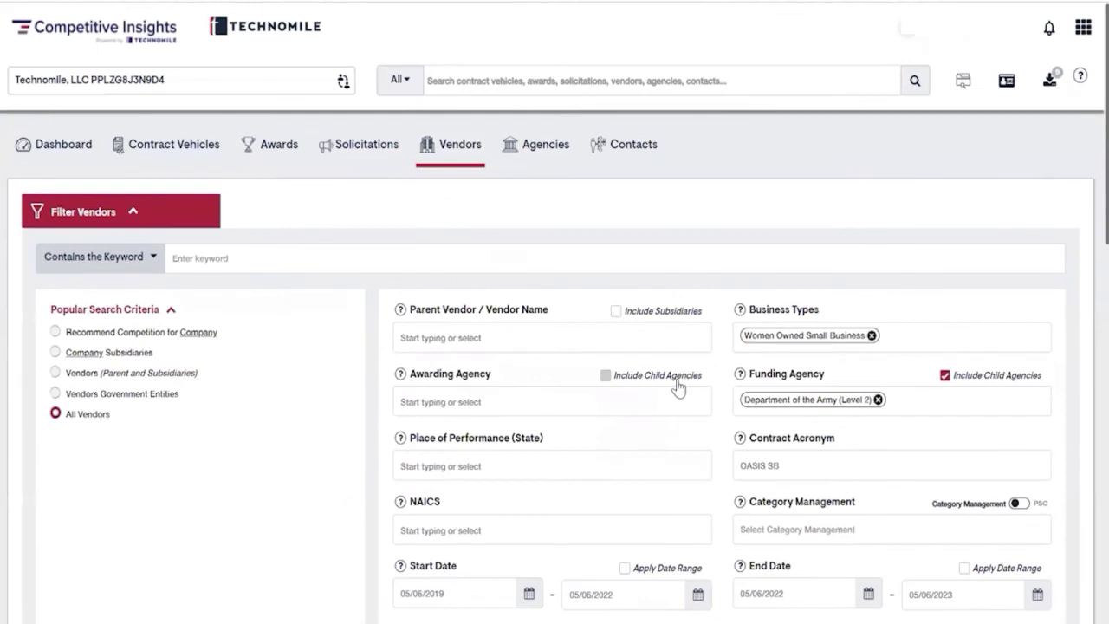
left_click(171, 156)
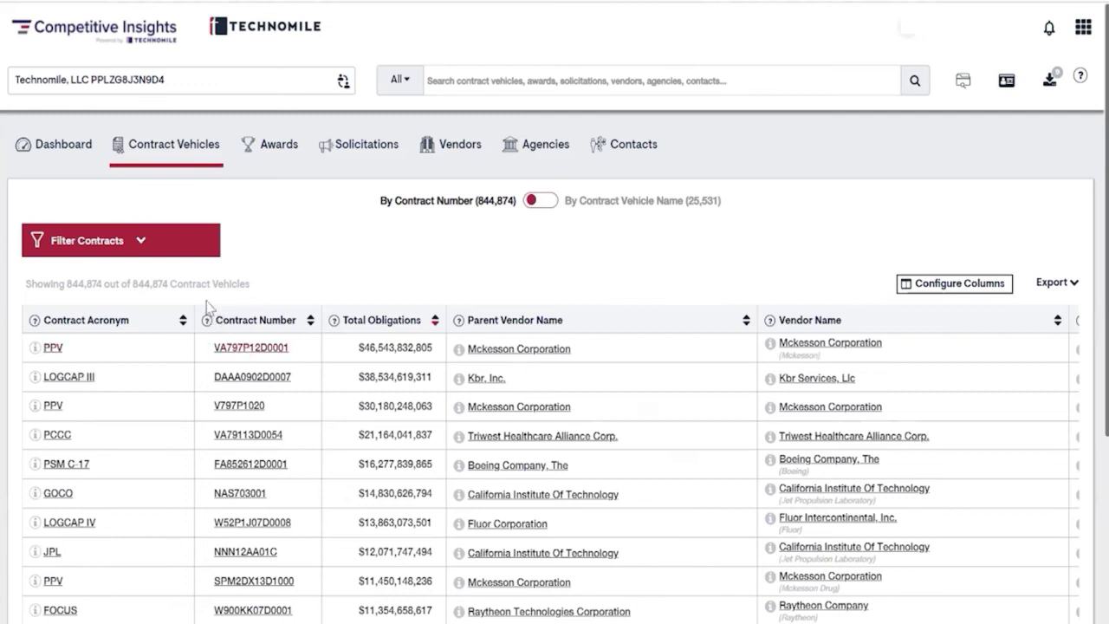
Filter contract vehicles to Department of Education (Level 1) funding, including child agencies
left_click(139, 241)
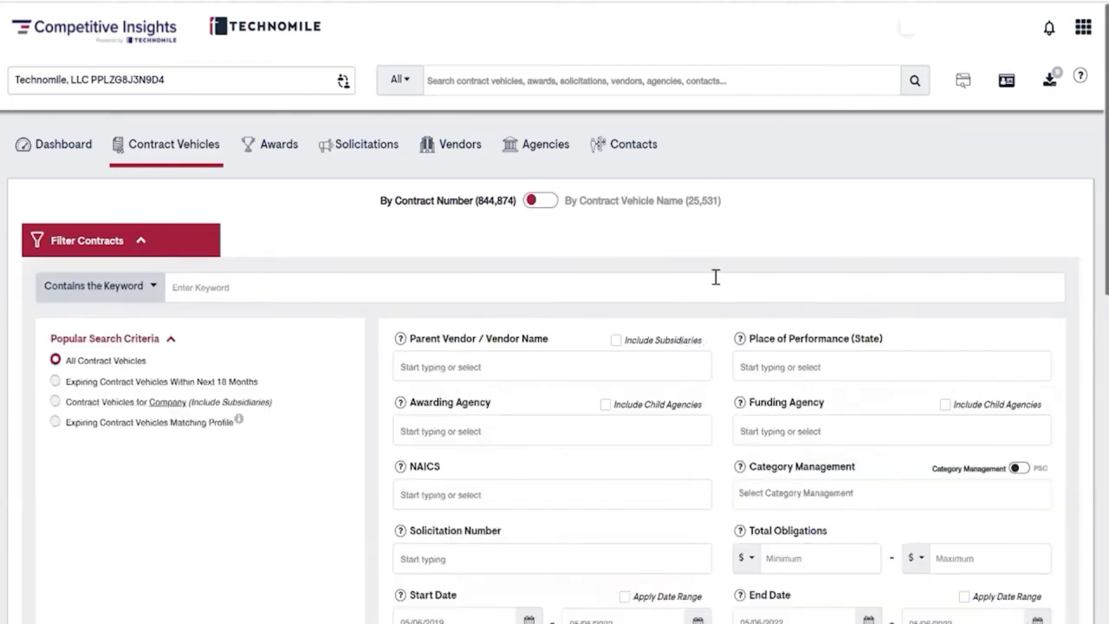
scroll(715, 276, "down", 1)
scroll(715, 276, "down", 1)
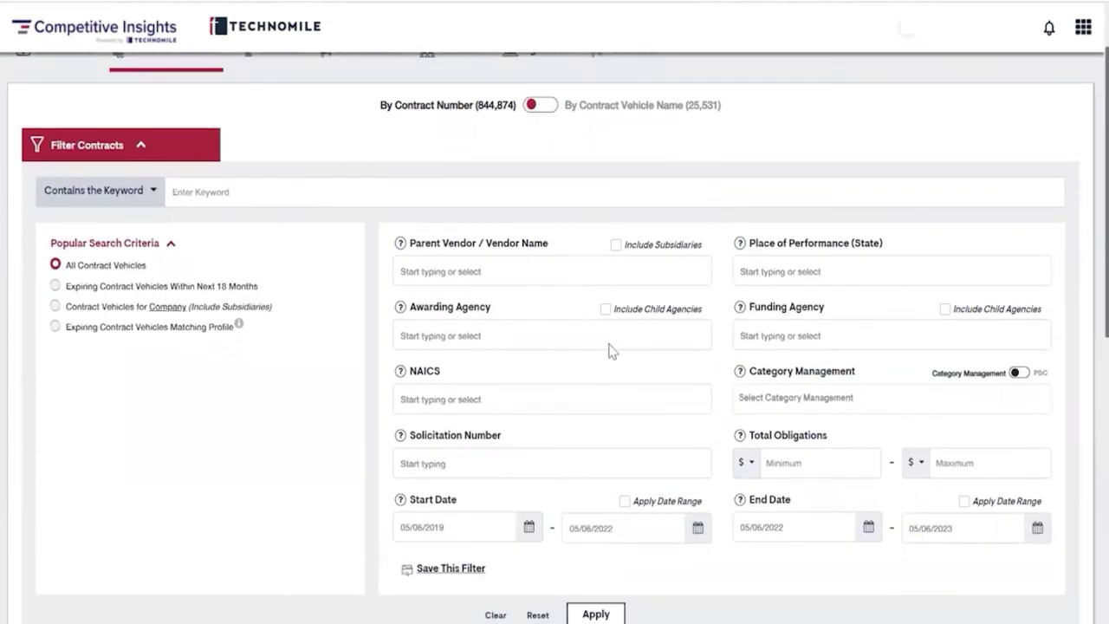
left_click(798, 335)
type("education")
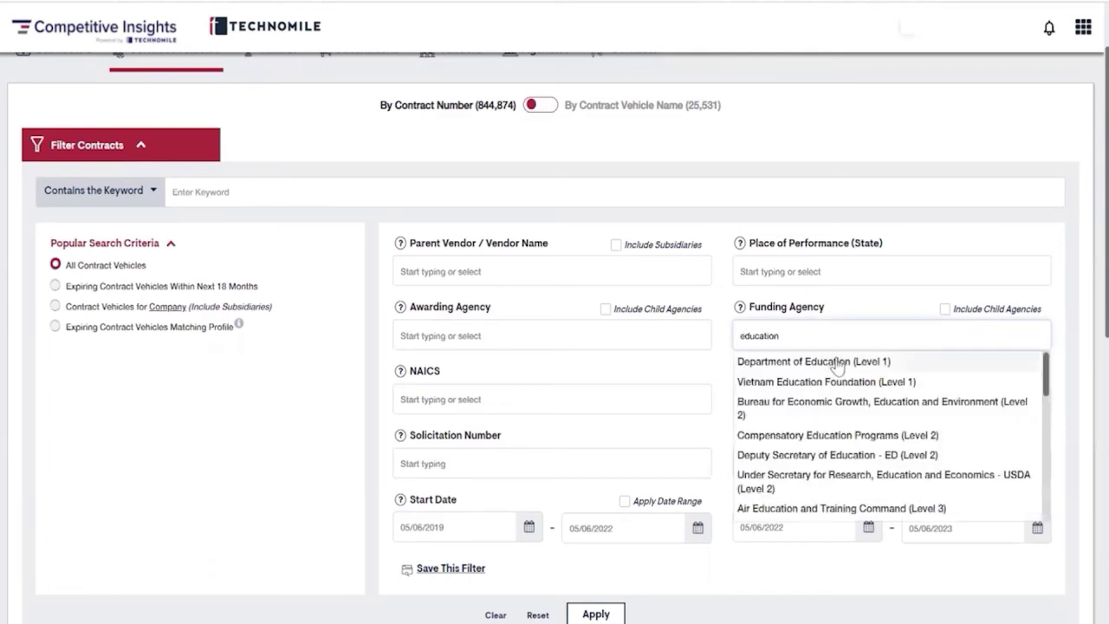
left_click(834, 362)
left_click(944, 309)
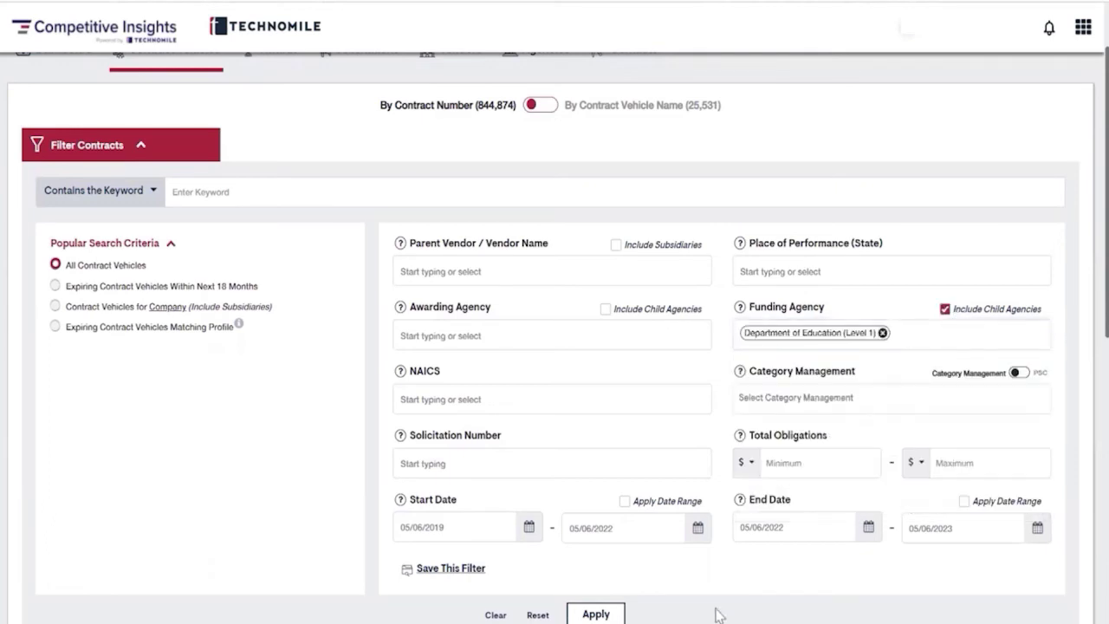
left_click(596, 613)
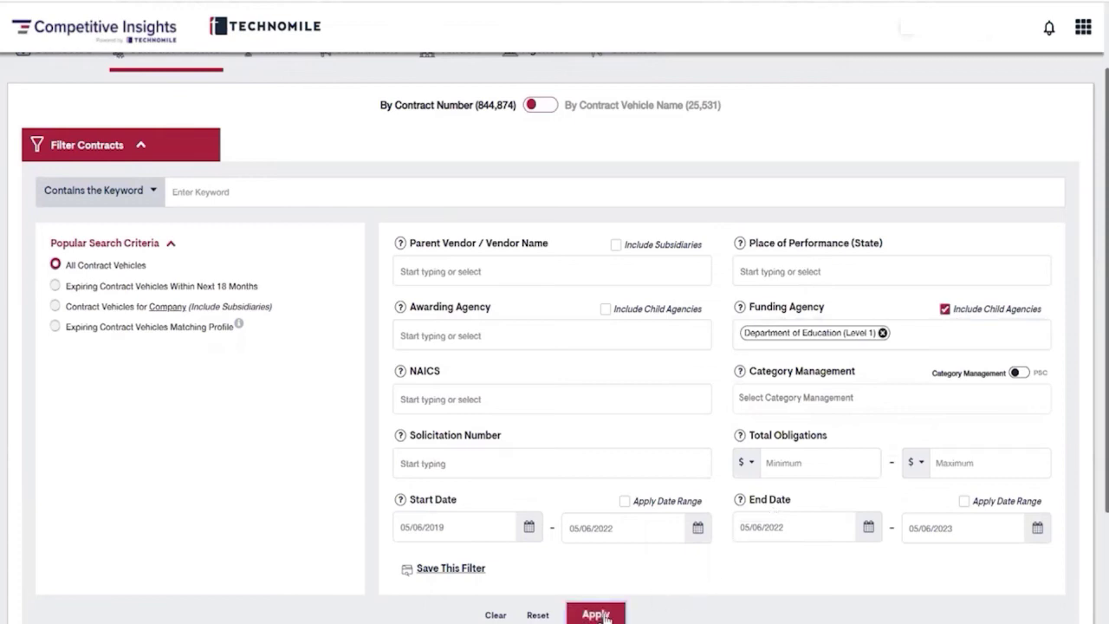
Scroll the 94 results and bring up link options for the FCHS entry
scroll(699, 584, "down", 1)
scroll(700, 584, "down", 3)
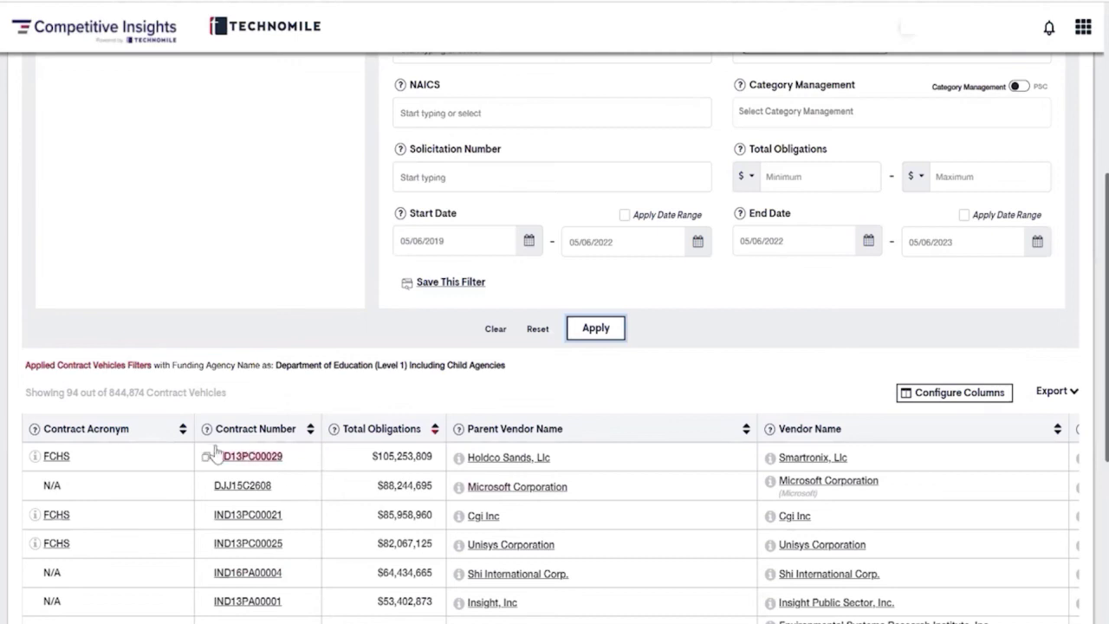
right_click(55, 459)
Open the FCHS vehicle's Contract Awardees and drill into Unisys contract IND13PC00025
left_click(160, 260)
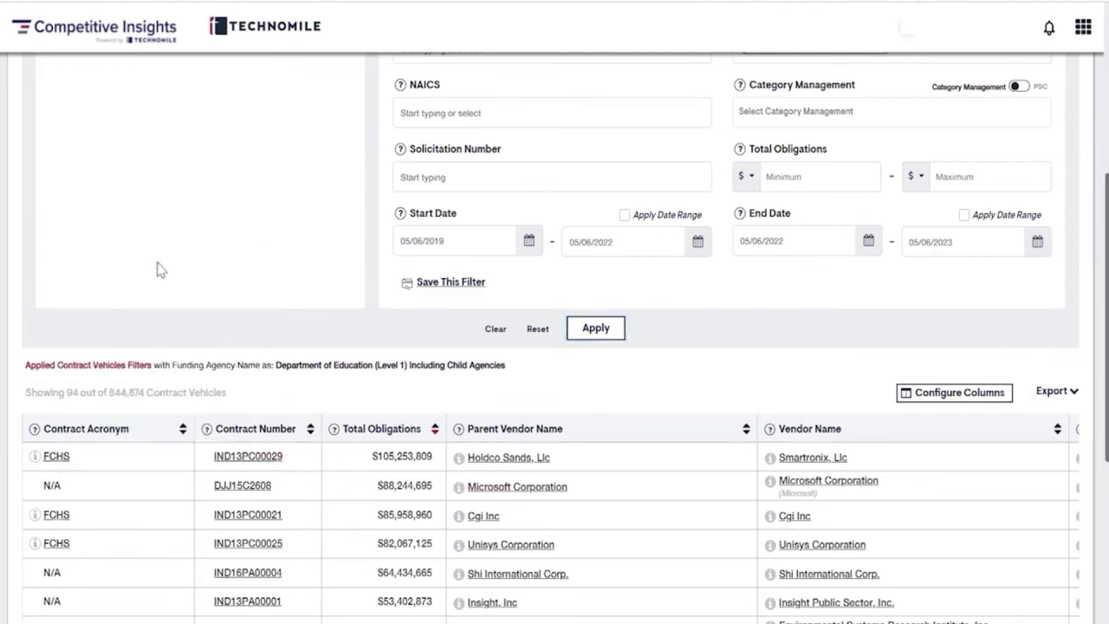
left_click(498, 2)
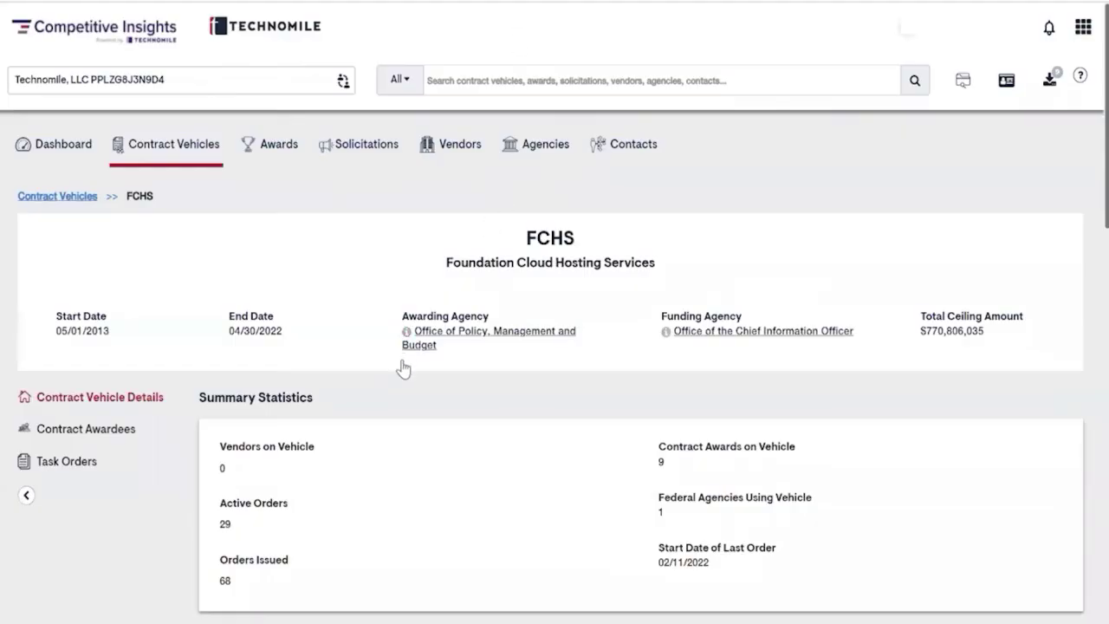
scroll(421, 396, "down", 3)
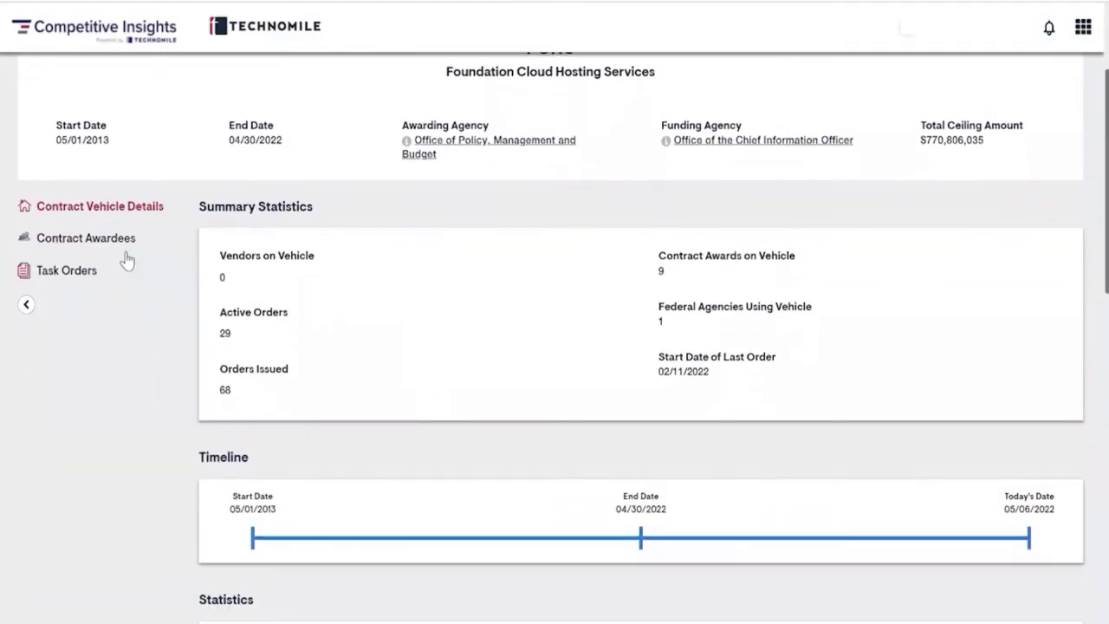
left_click(79, 241)
left_click(404, 404)
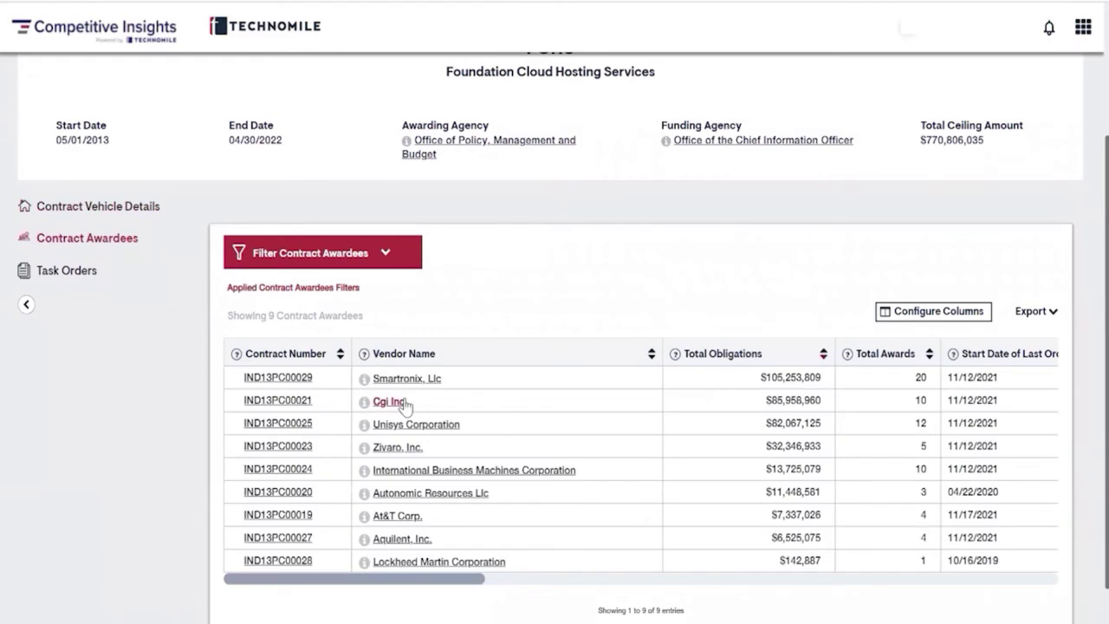
left_click(88, 277)
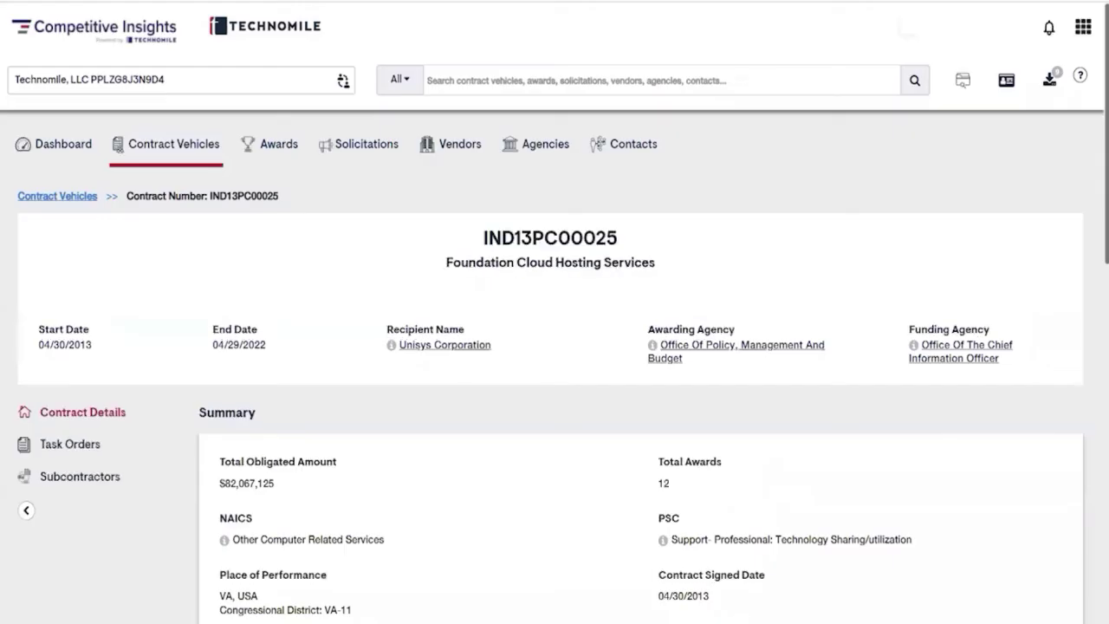
Check IND13PC00025's subcontractors, then view its 12 task orders with funding agencies and NAICS codes
left_click(68, 442)
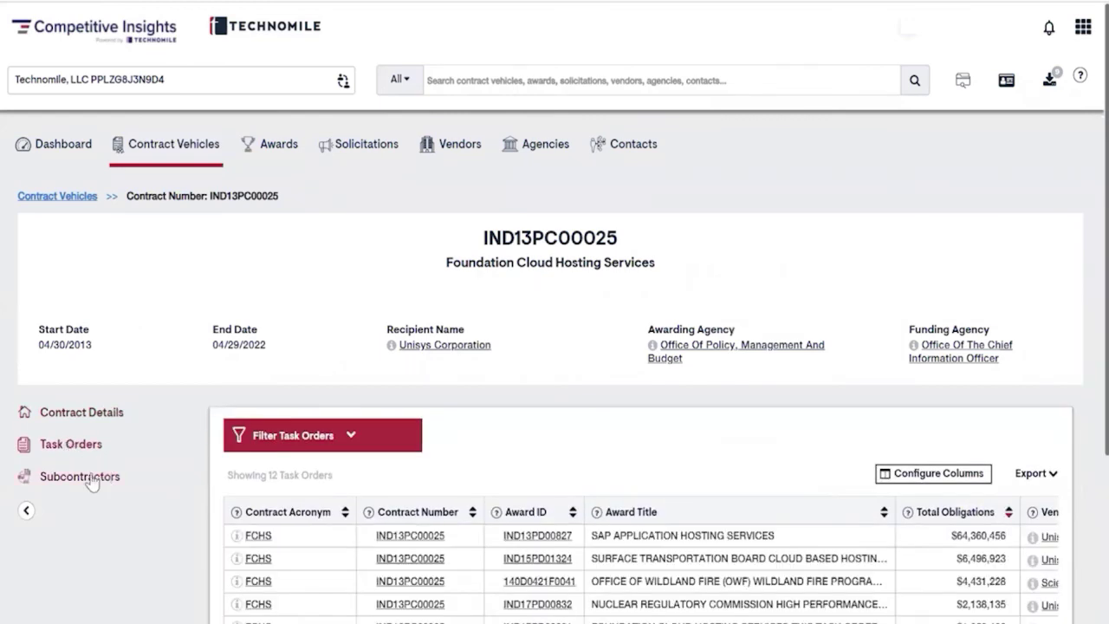
left_click(93, 481)
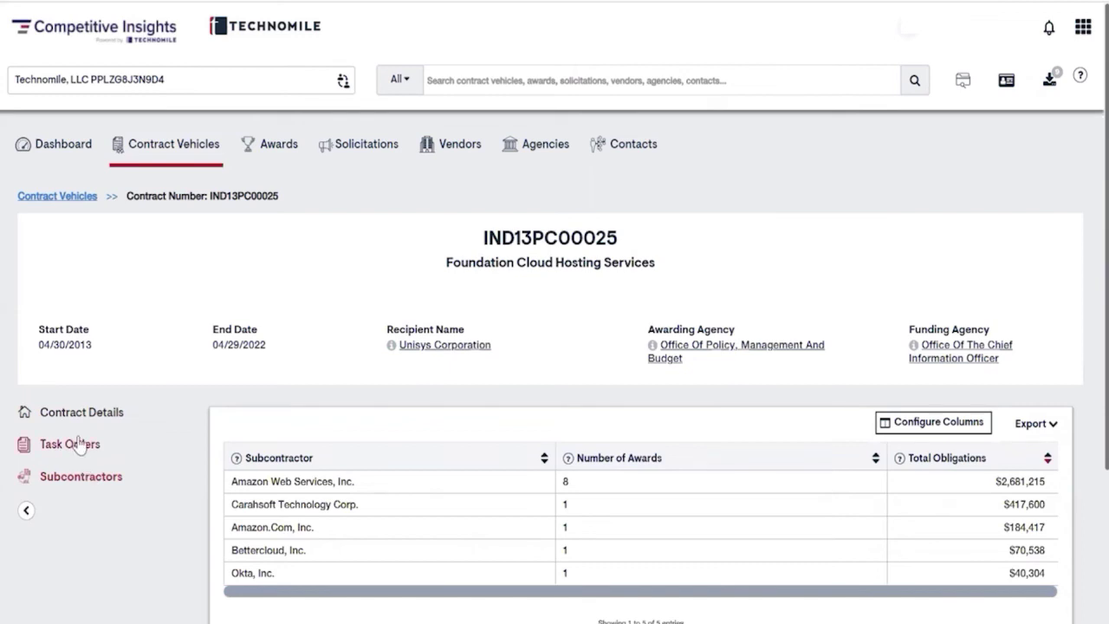
left_click(77, 444)
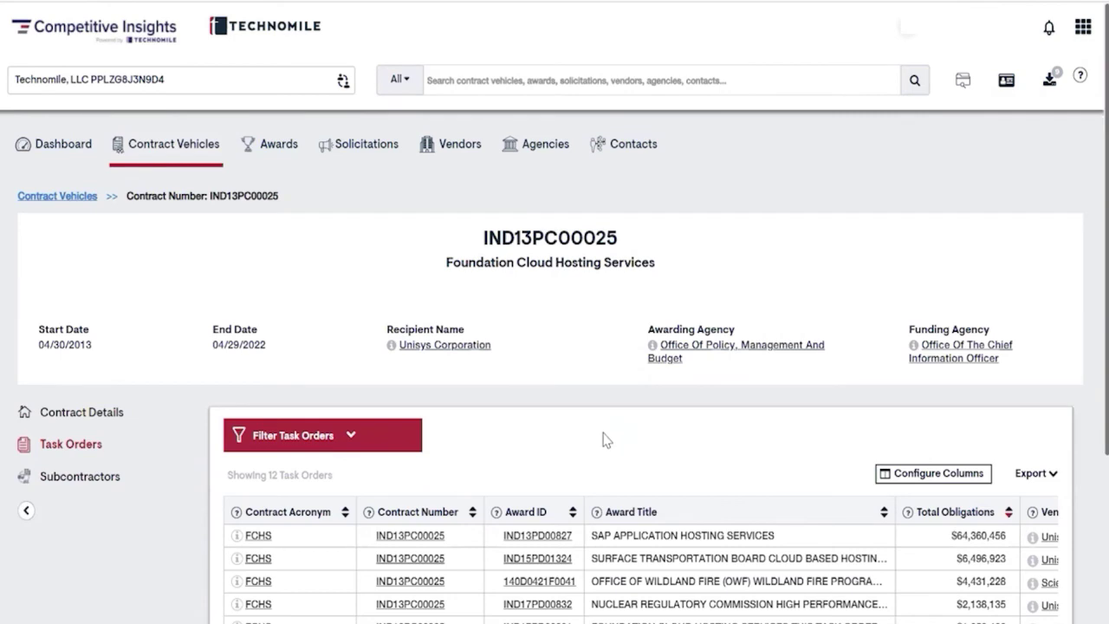
scroll(607, 439, "down", 3)
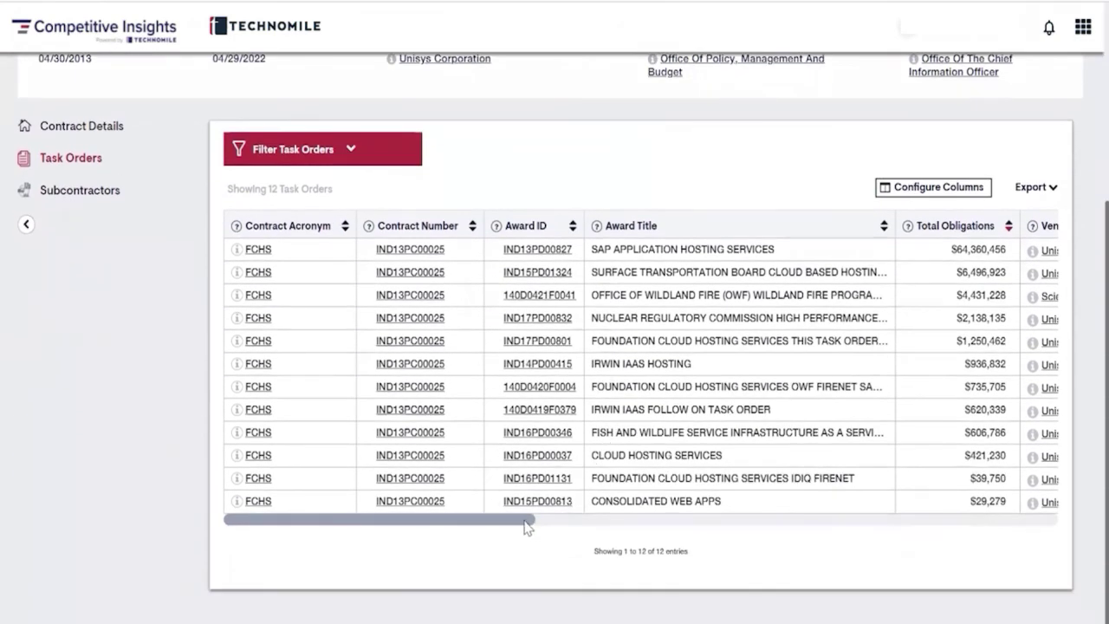
left_click_drag(527, 527, 749, 527)
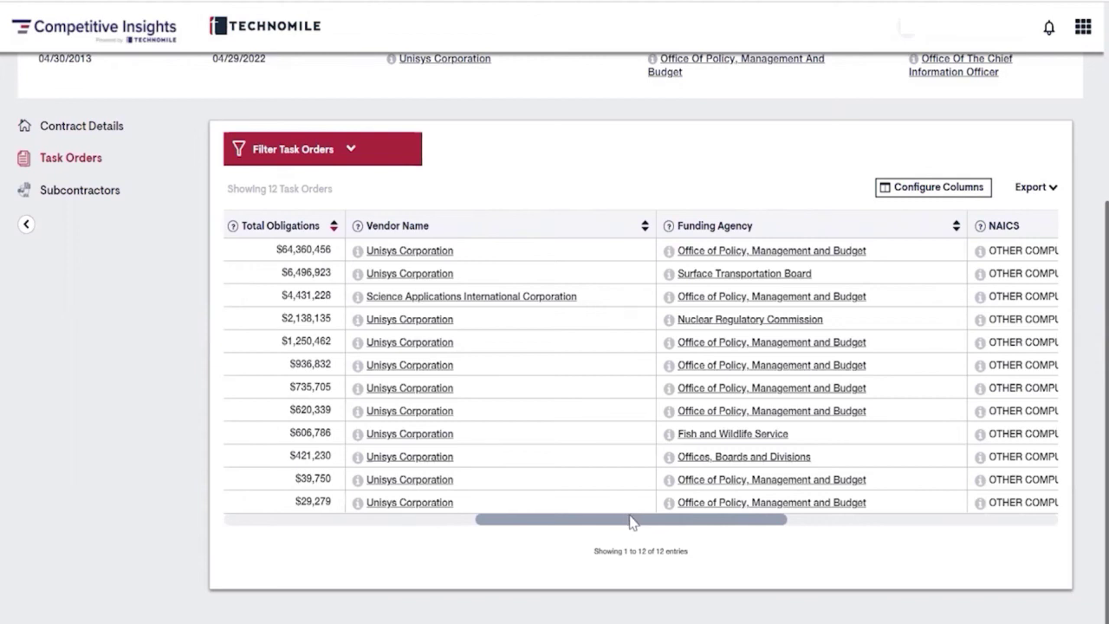
left_click_drag(631, 524, 704, 526)
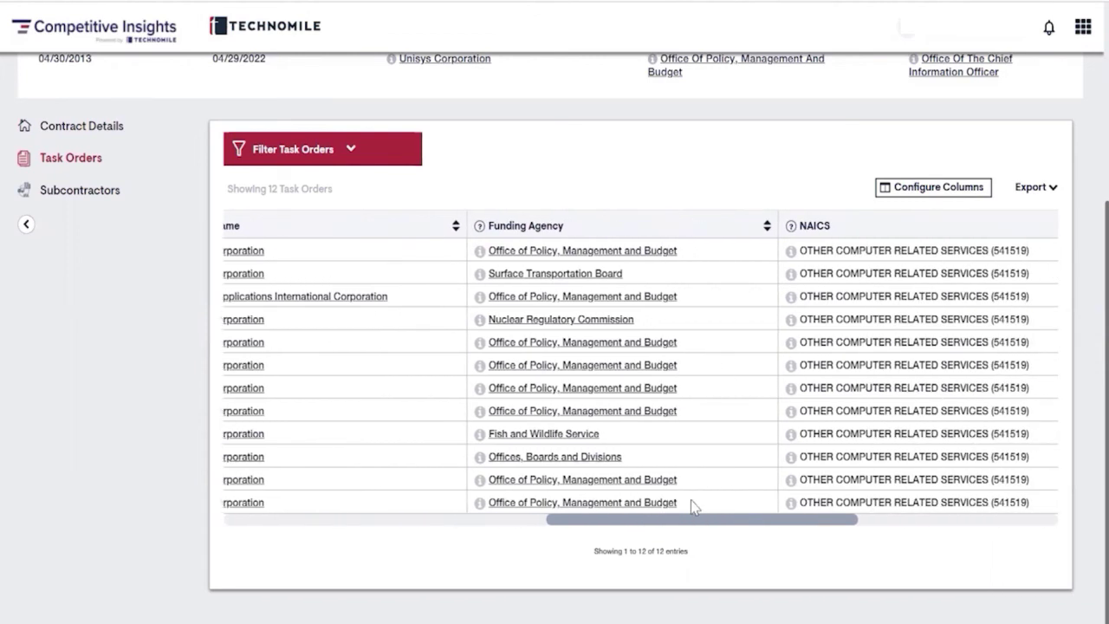
Open the Offices, Boards and Divisions sub-agency and show its Contacts
left_click(601, 459)
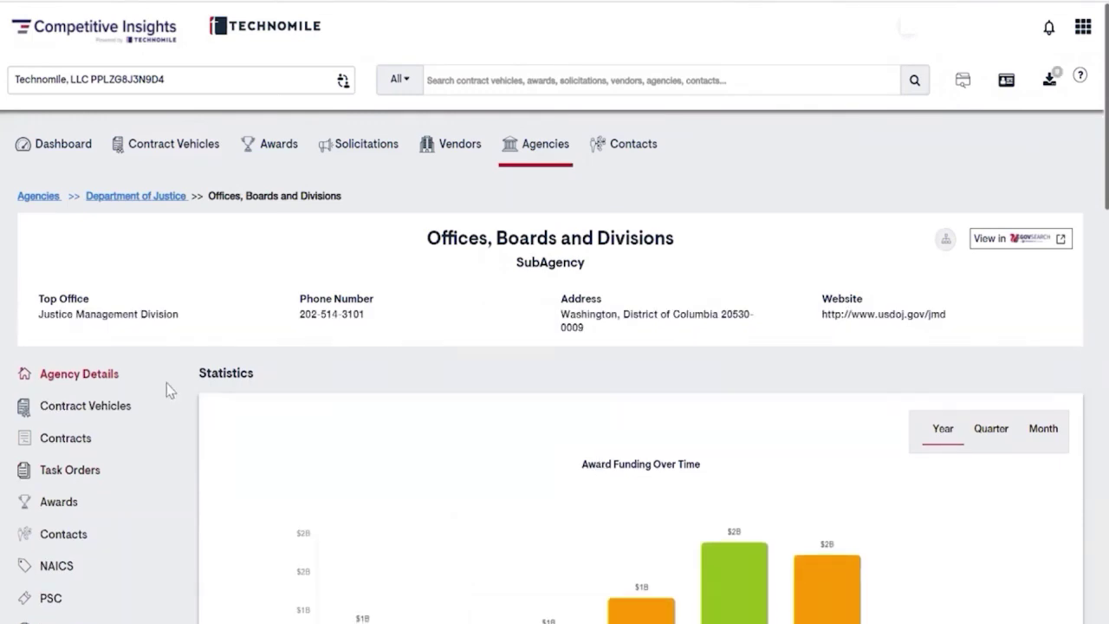
scroll(167, 526, "down", 1)
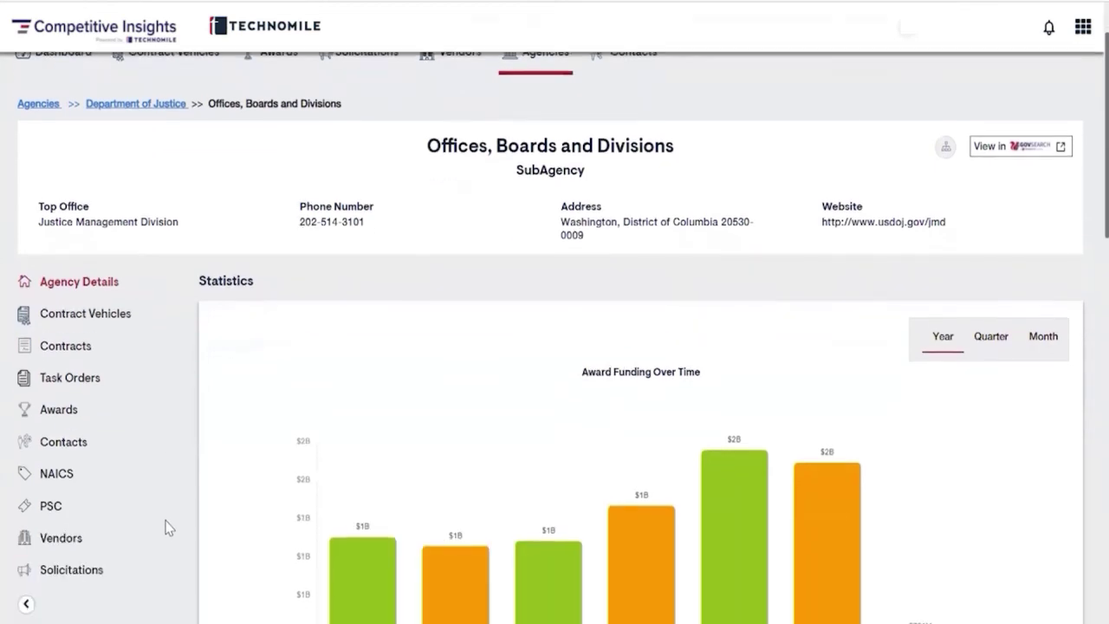
left_click(75, 440)
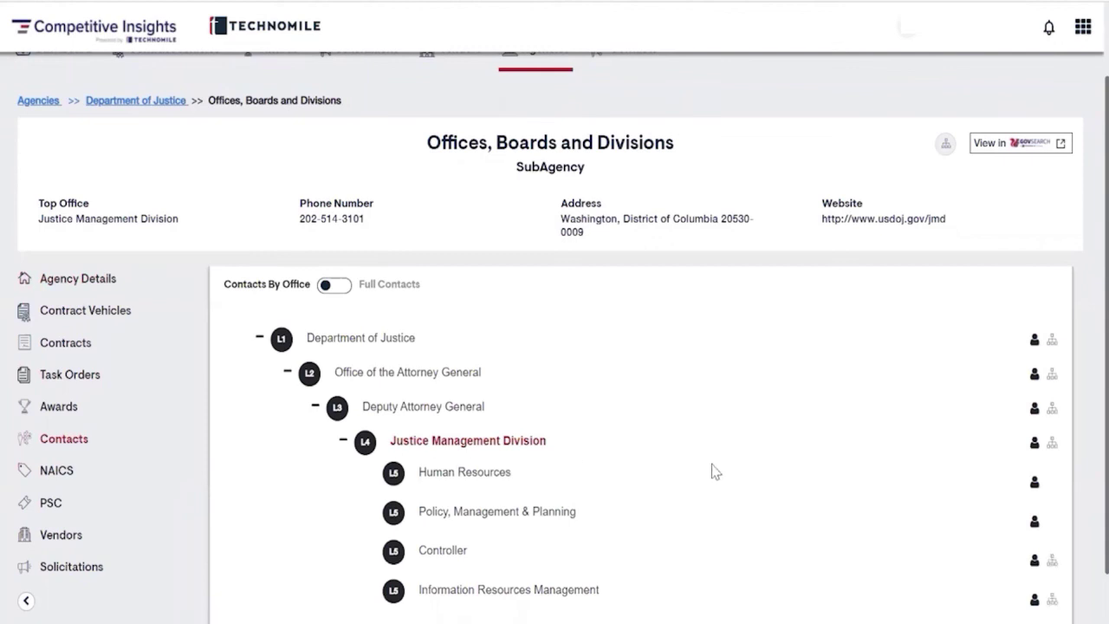
View the Justice Management Division's Department of Justice organisation chart
left_click(1051, 443)
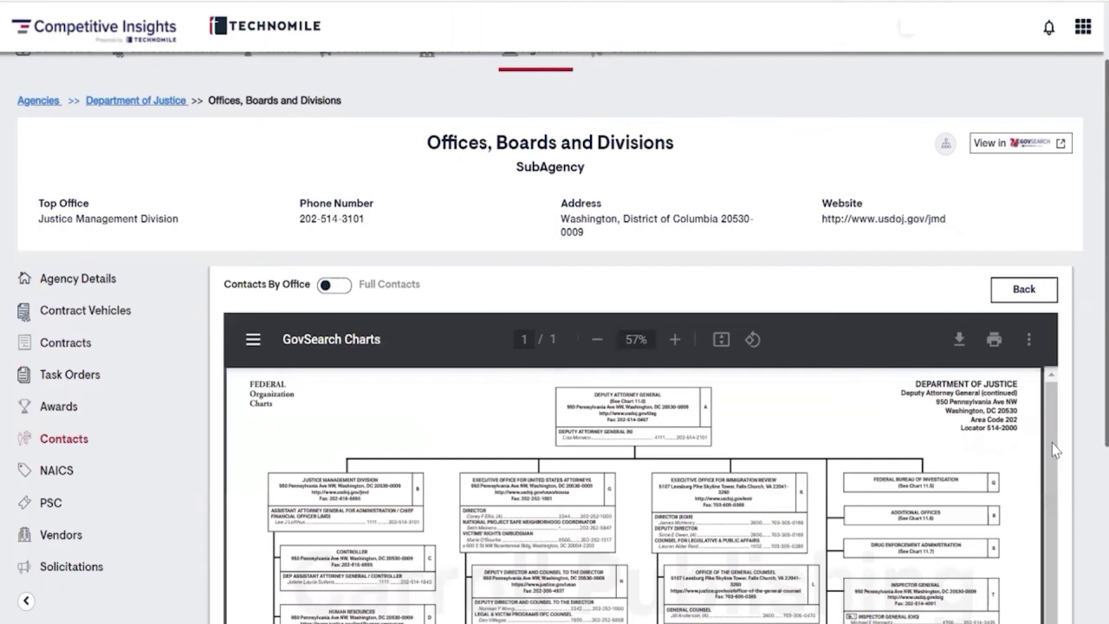
scroll(1061, 454, "down", 1)
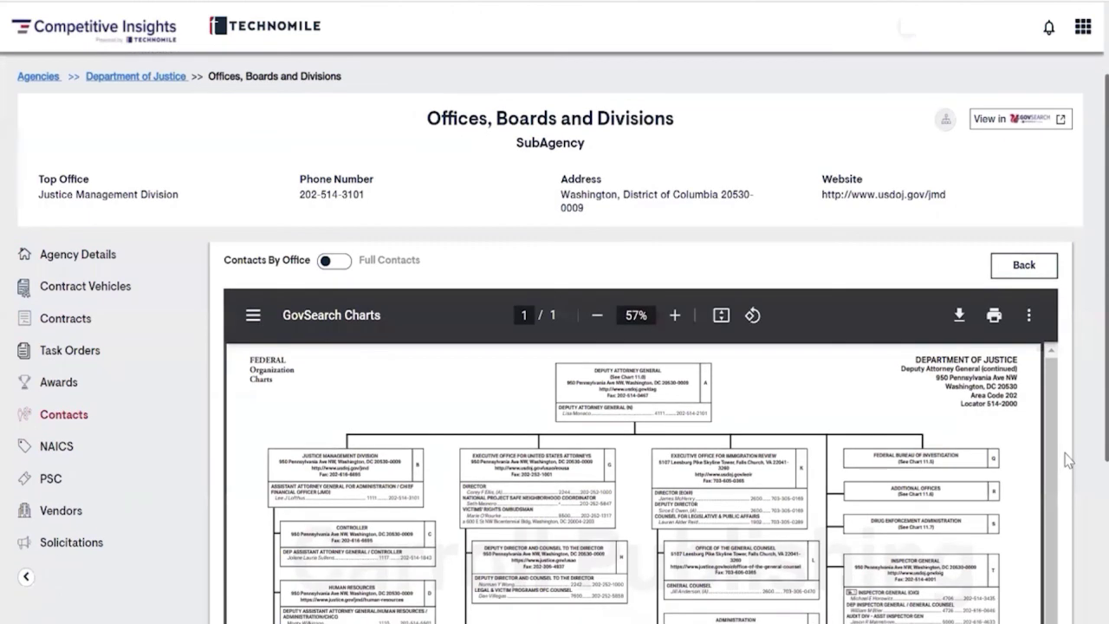
scroll(1067, 460, "down", 2)
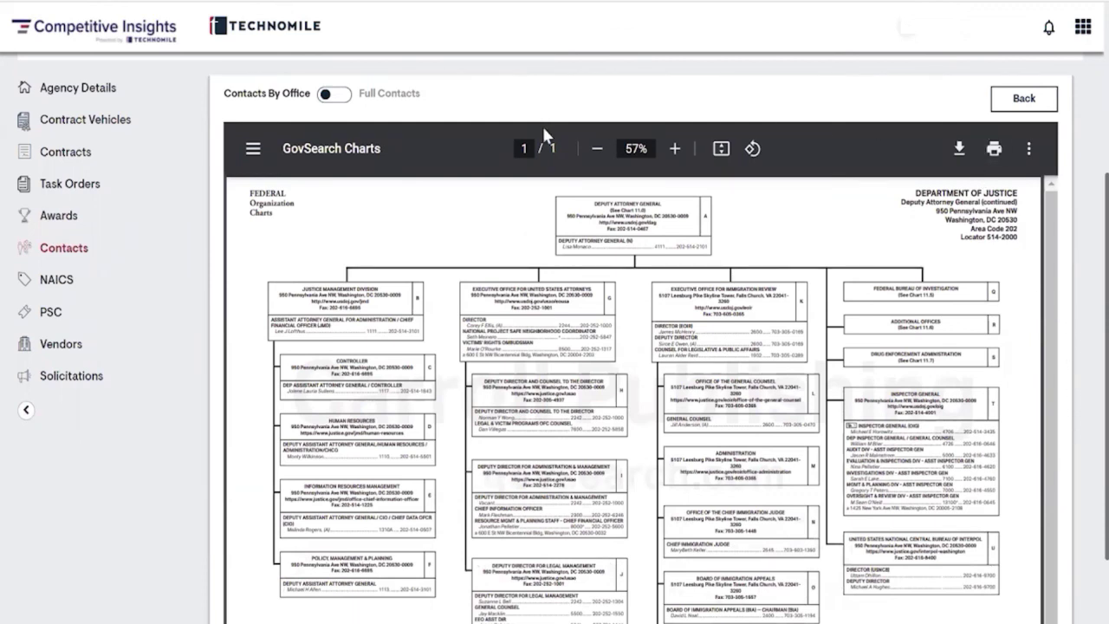
scroll(541, 124, "up", 2)
scroll(361, 222, "up", 2)
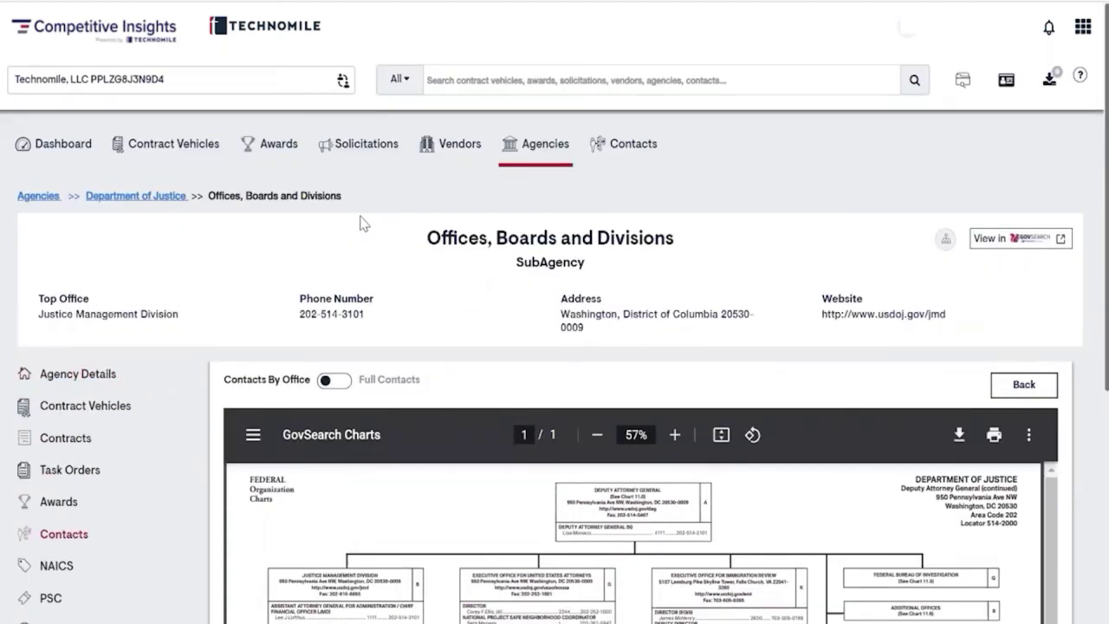
Open the Solicitations search and expand all Filter Solicitations criteria
left_click(371, 149)
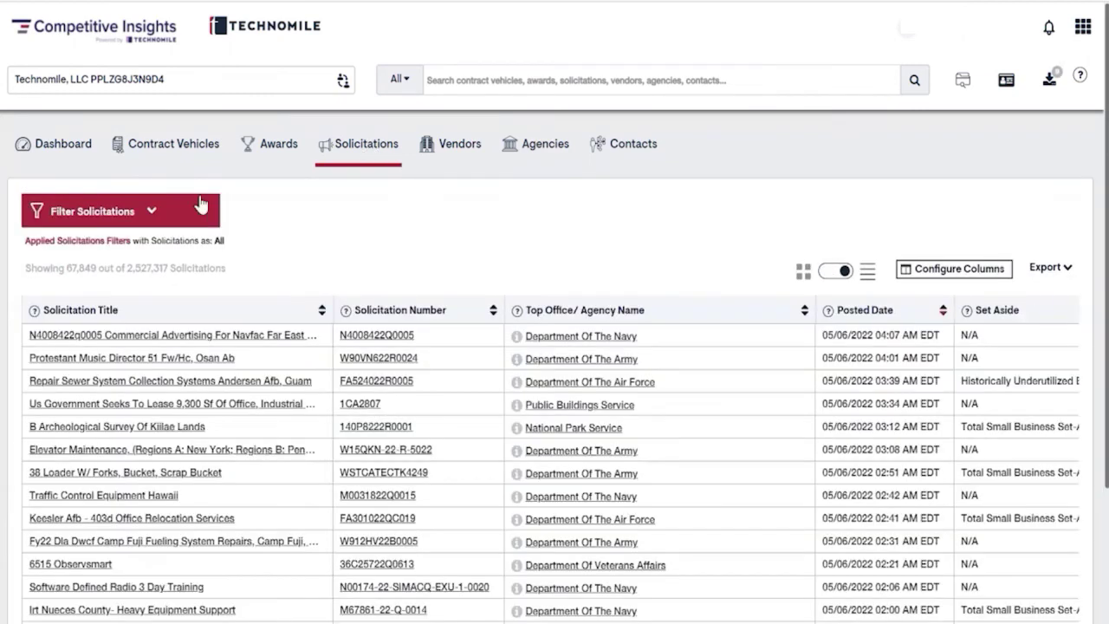
left_click(149, 215)
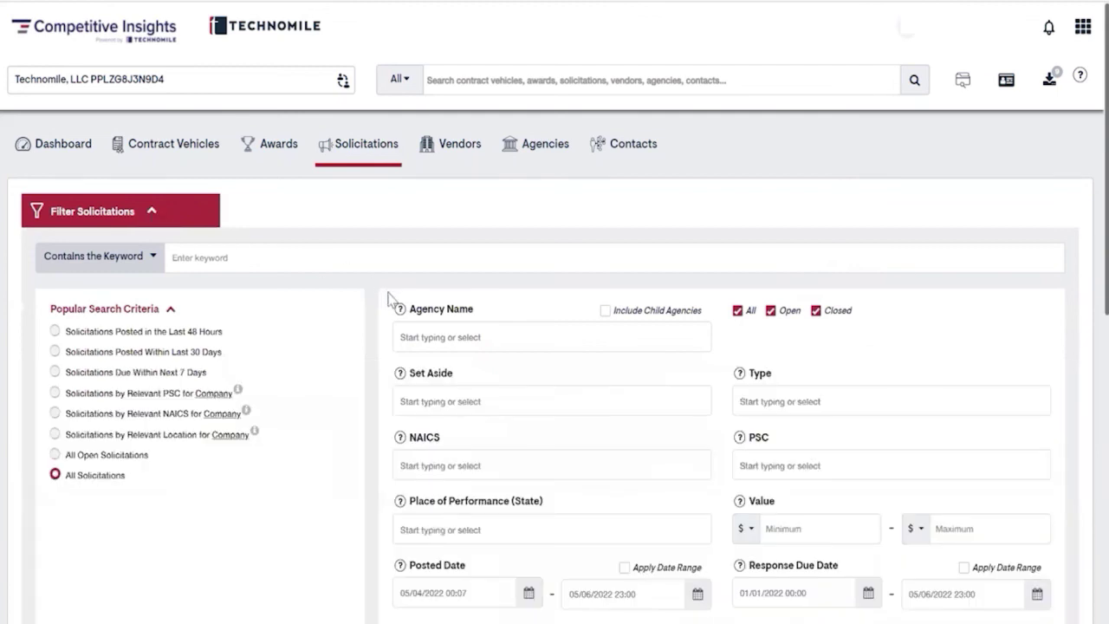
scroll(368, 369, "down", 2)
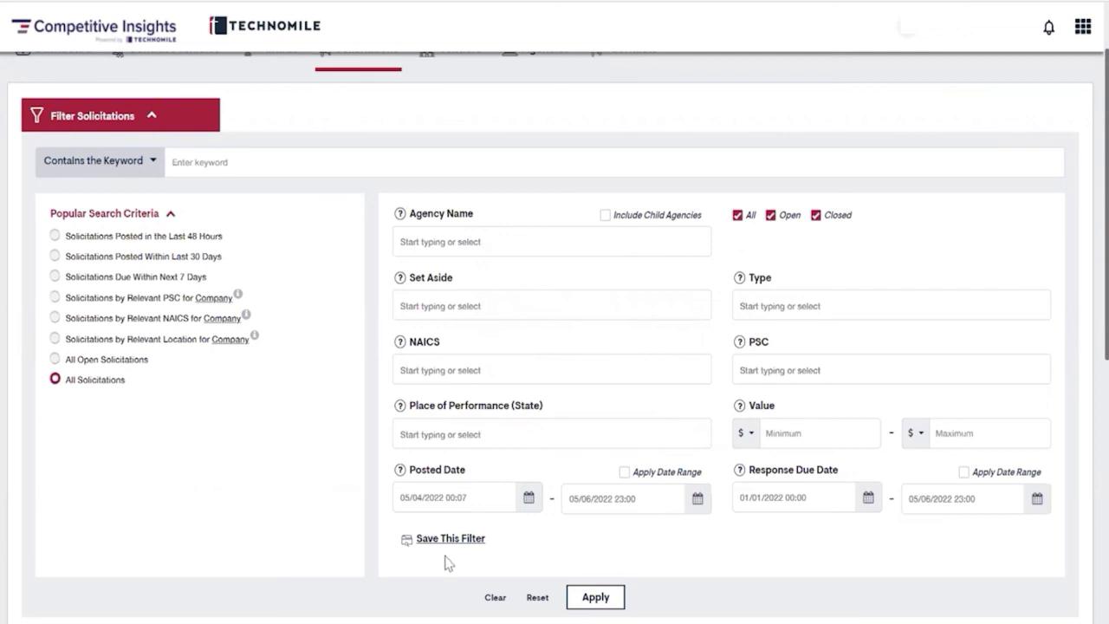
scroll(490, 483, "down", 5)
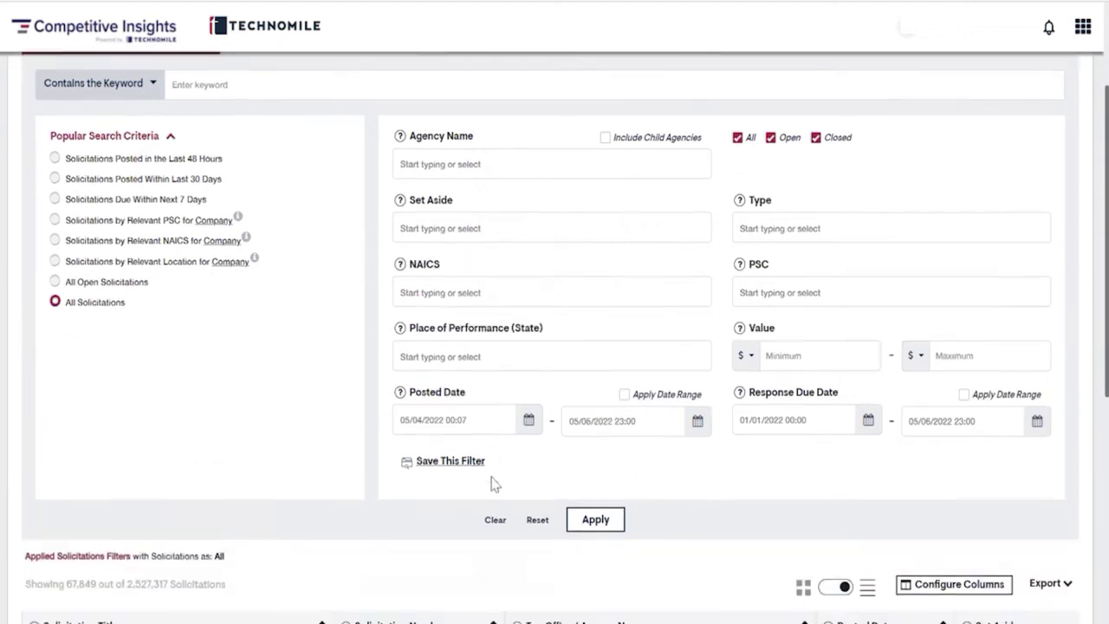
scroll(491, 482, "down", 2)
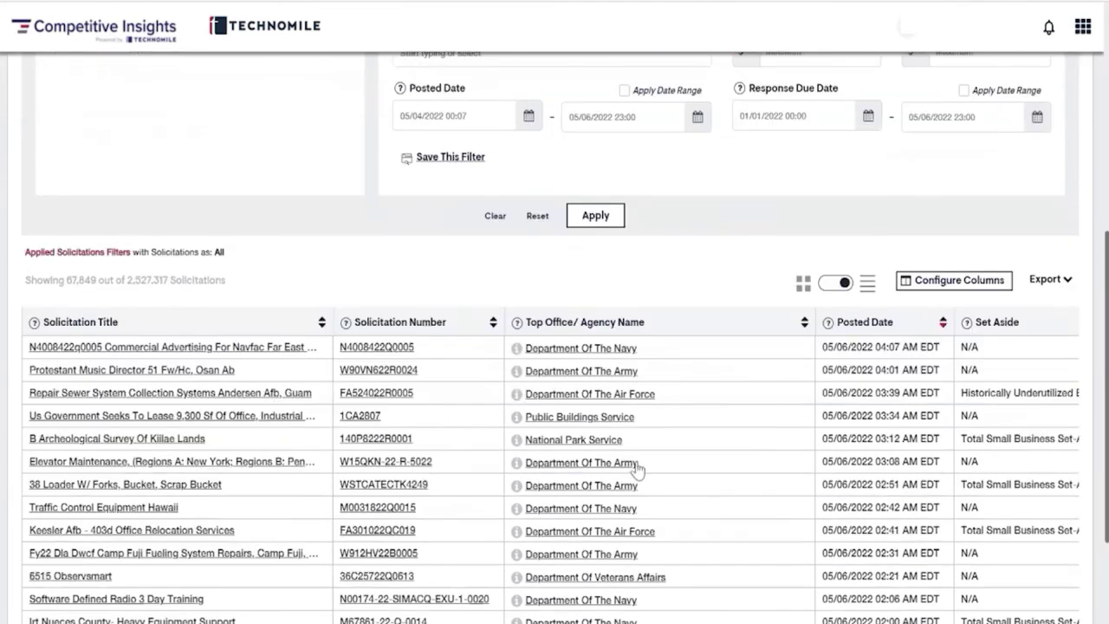
Switch the solicitation results to the detailed card (grid) view
left_click(836, 284)
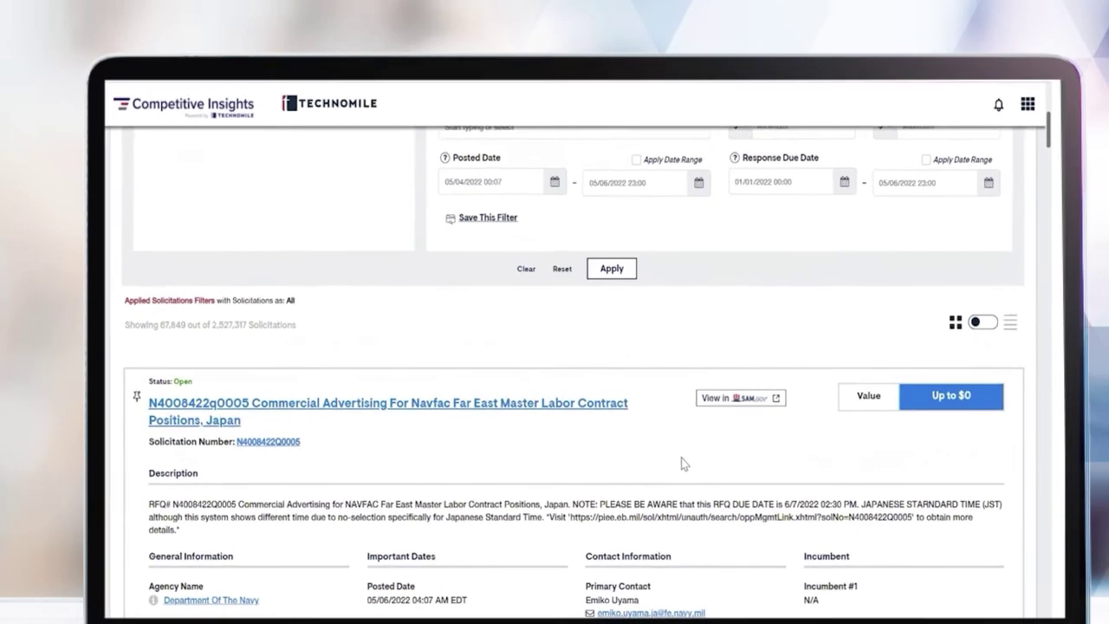
scroll(680, 440, "up", 4)
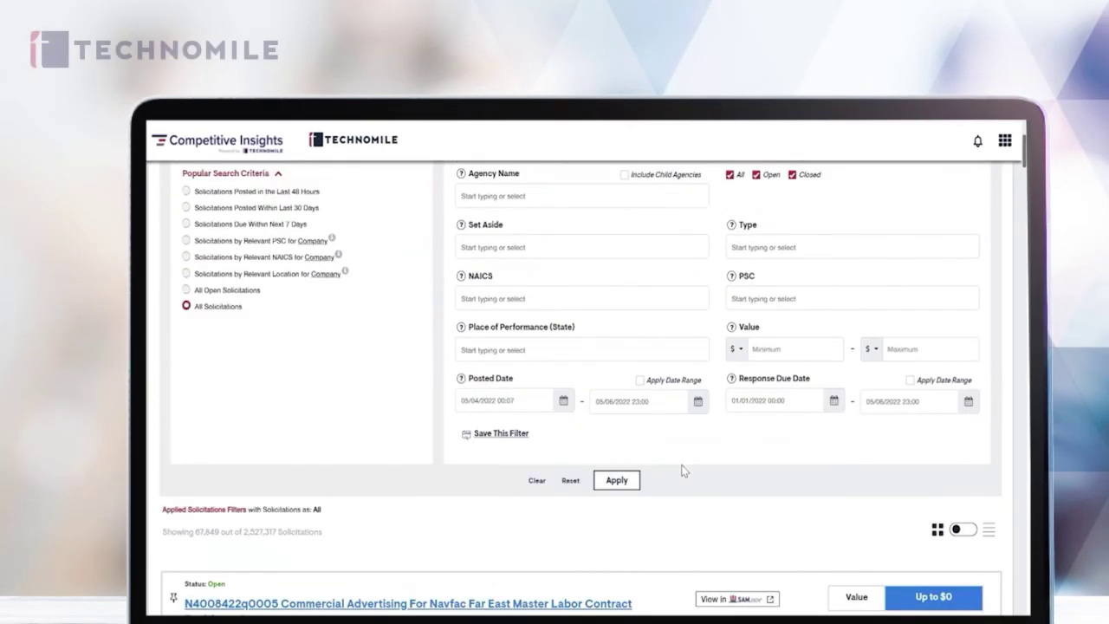
scroll(682, 470, "up", 3)
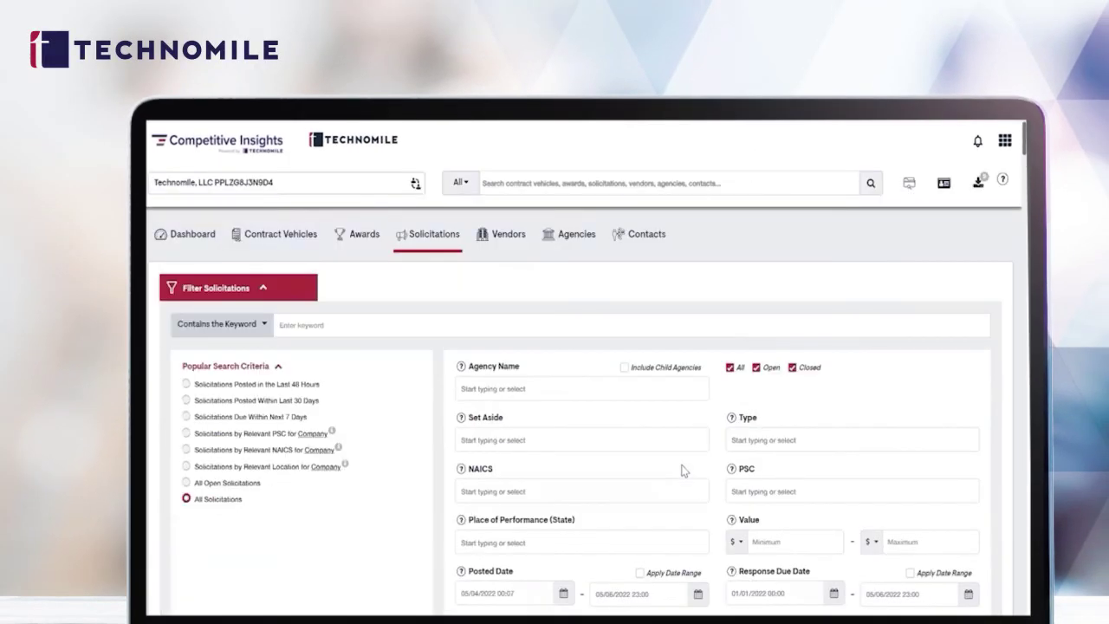